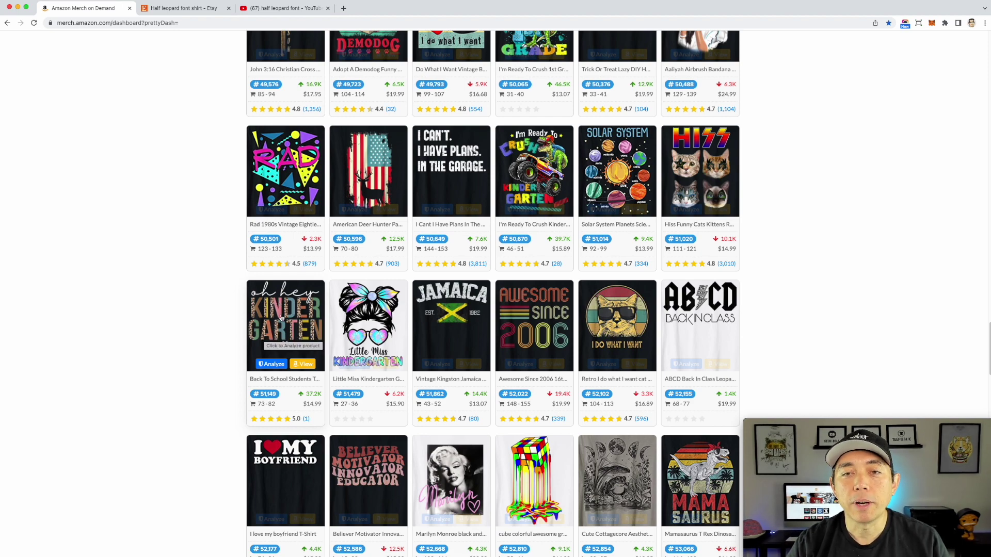
Scroll the Trend Finder results back up to the keyword and filter options.
scroll(281, 317, "up", 20)
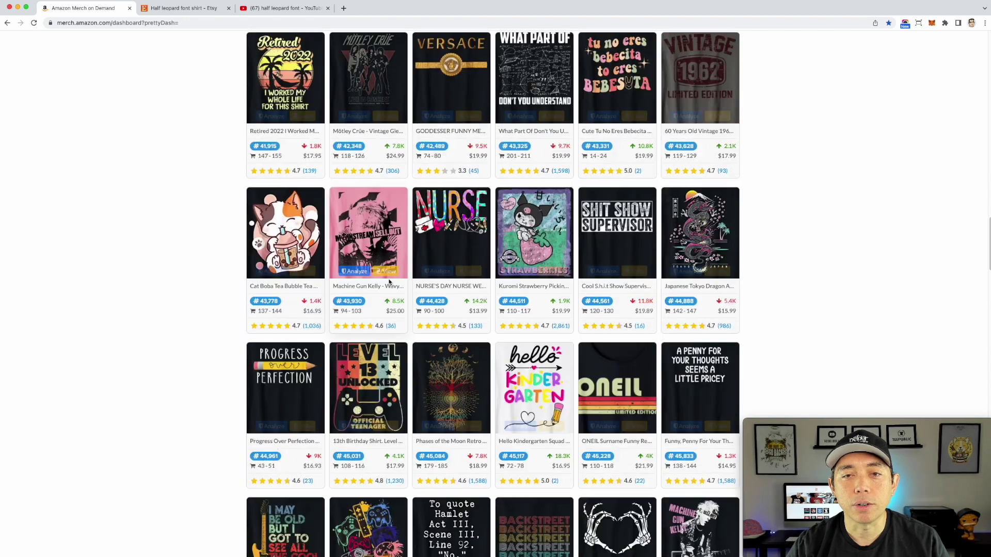
scroll(389, 277, "up", 15)
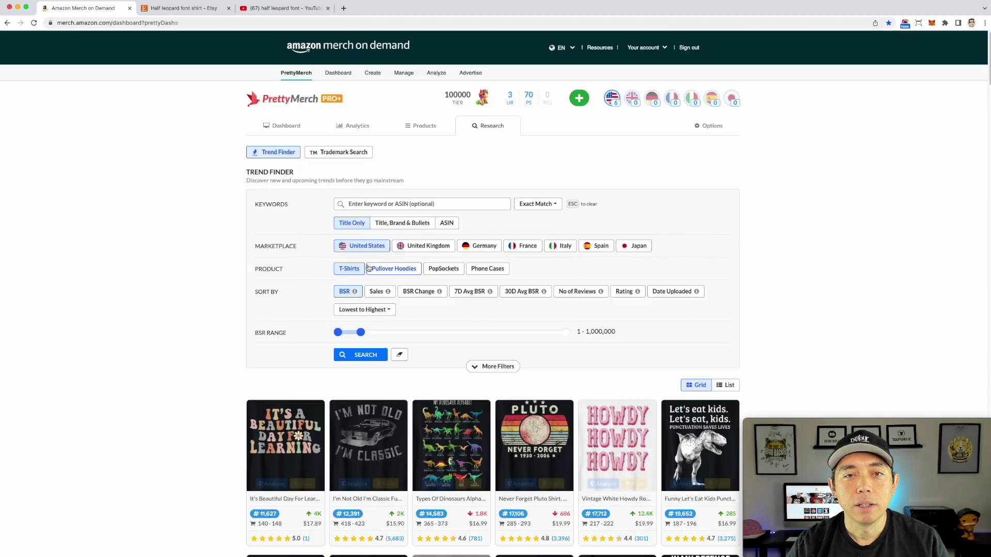
Search the Trend Finder for 'nurse' and scroll through the resulting shirts.
left_click(368, 204)
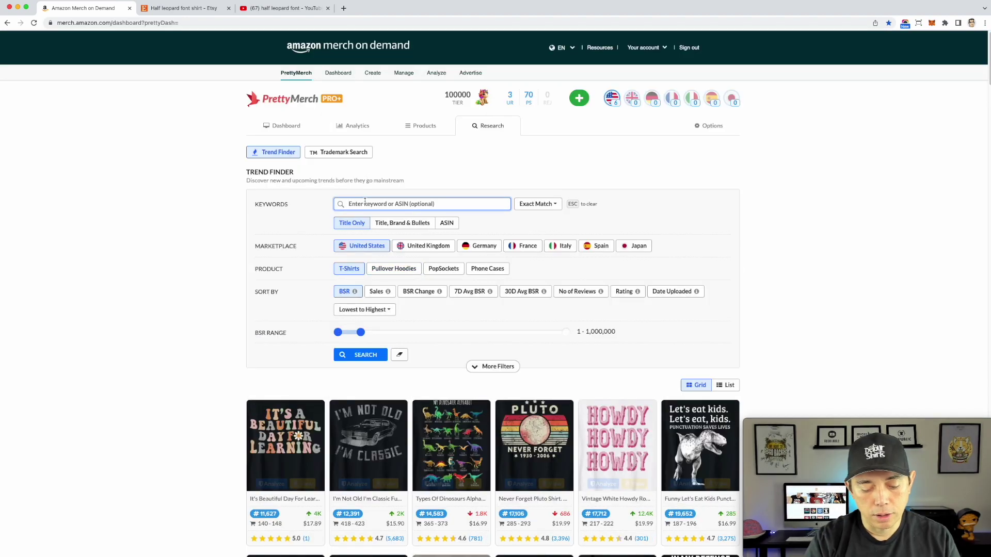
type("nurse")
key("Return")
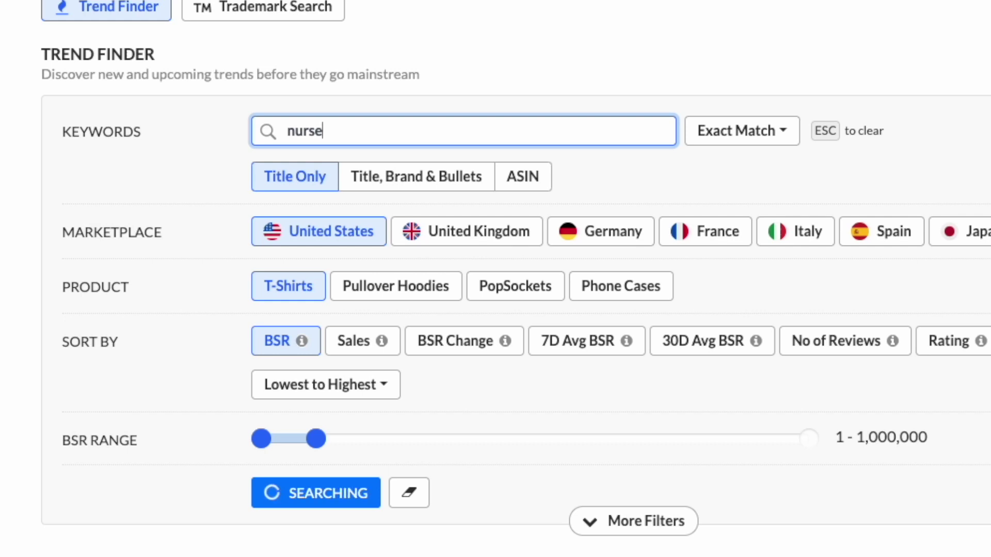
scroll(415, 285, "down", 10)
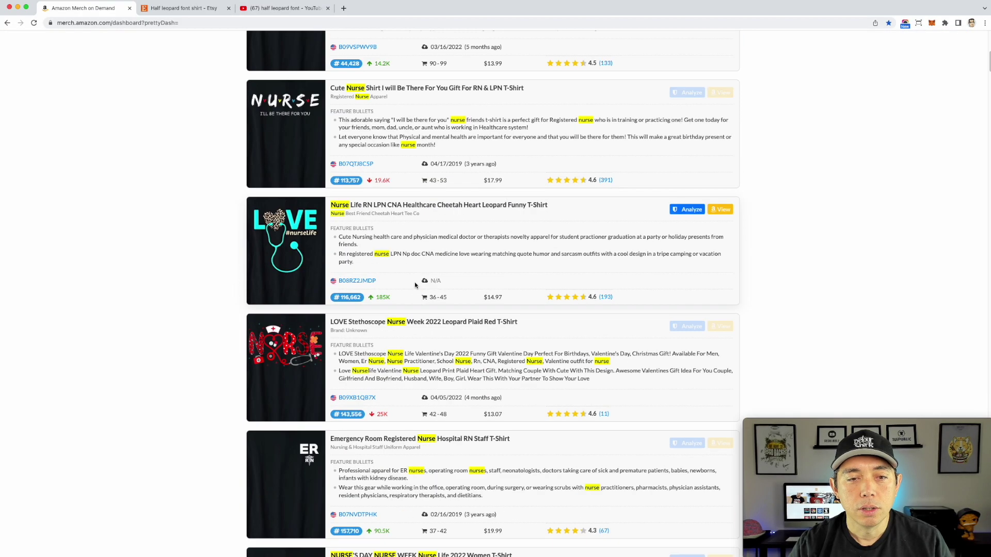
scroll(415, 286, "down", 10)
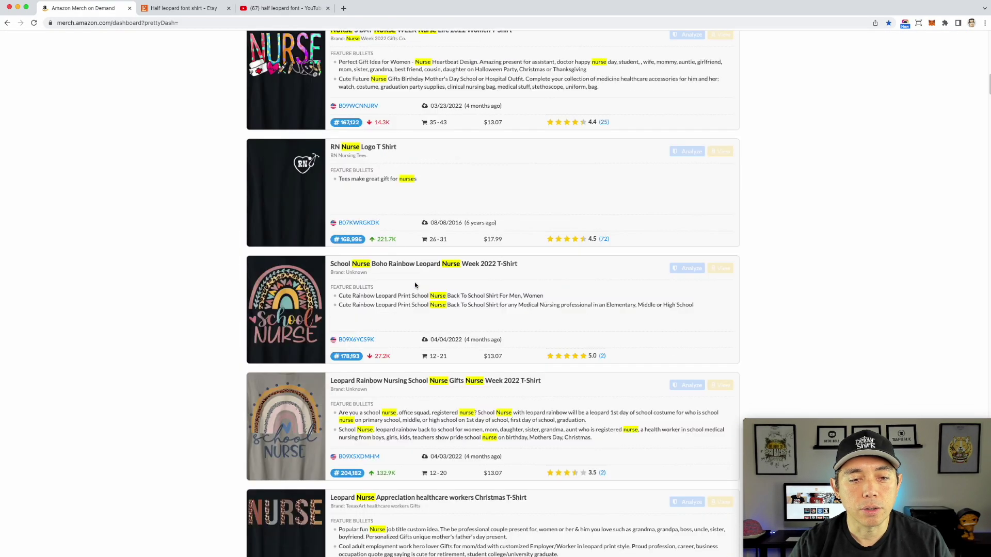
scroll(415, 286, "down", 3)
Analyze the leopard nurse shirt and enlarge its image for a closer look.
left_click(687, 225)
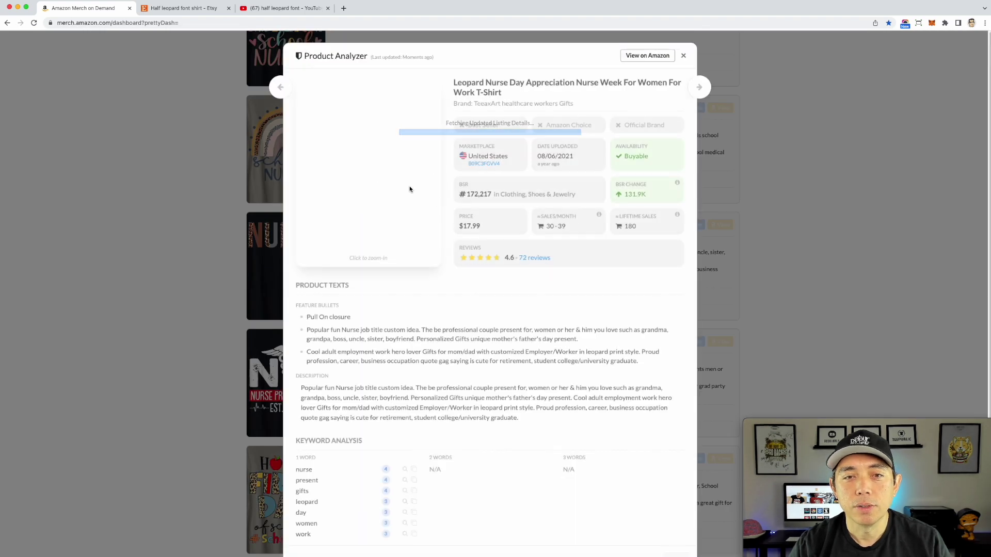
left_click(369, 160)
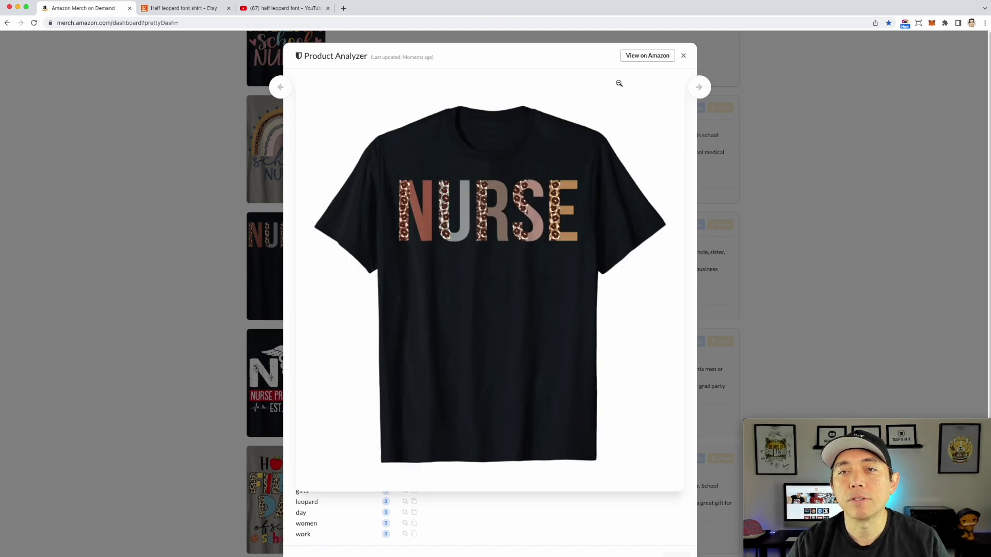
left_click(683, 56)
Analyze and enlarge the First Day Of School nurse shirt, then go to the Etsy half leopard font search.
scroll(317, 302, "down", 2)
scroll(317, 303, "down", 3)
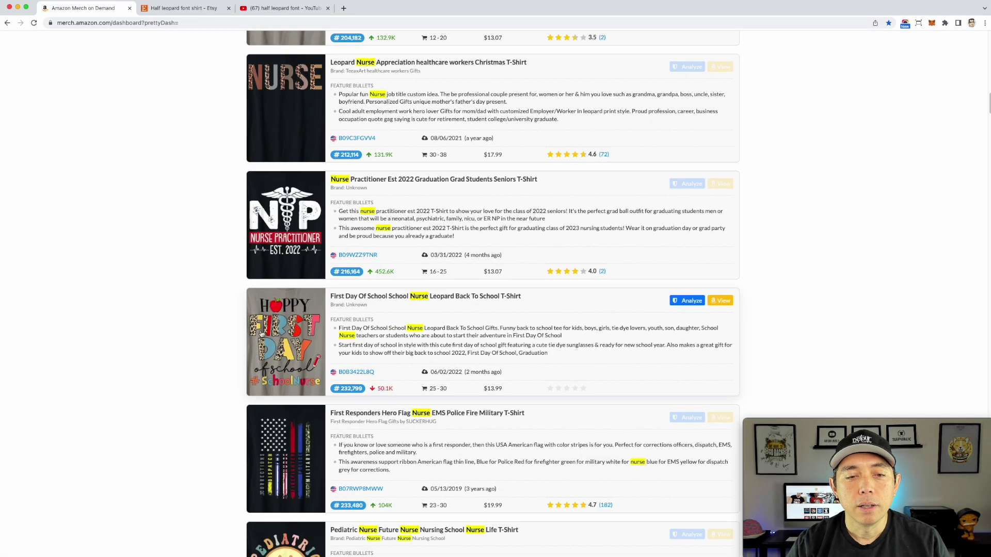
left_click(687, 300)
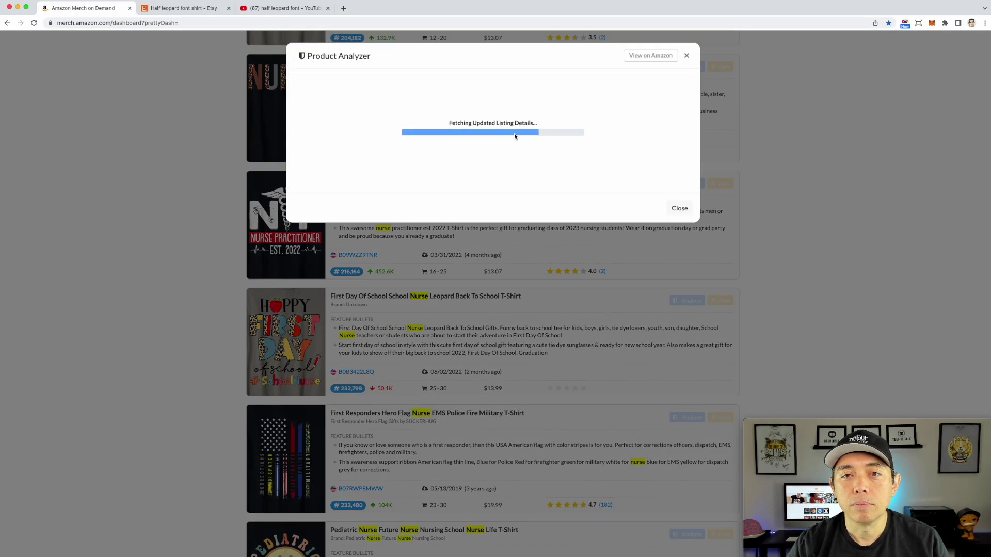
left_click(418, 170)
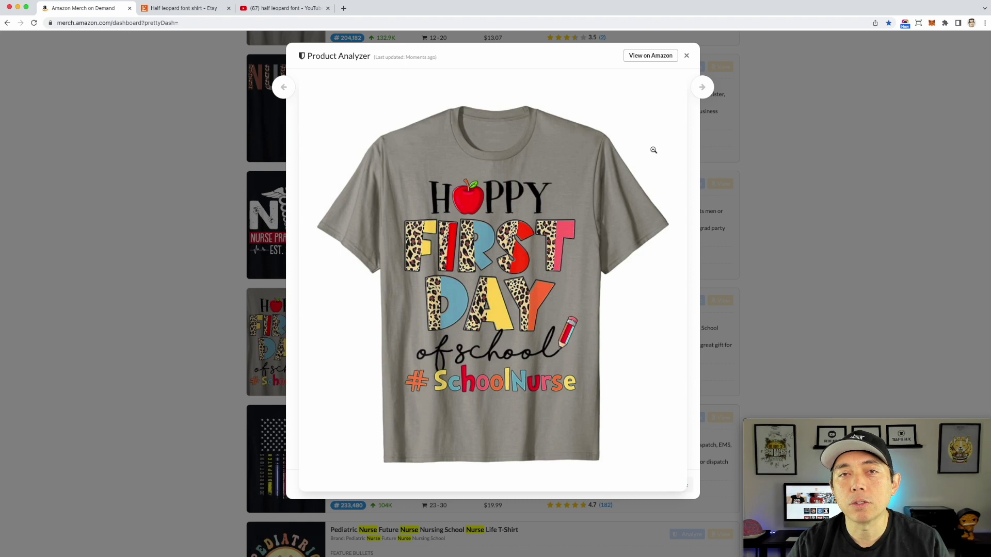
left_click(687, 55)
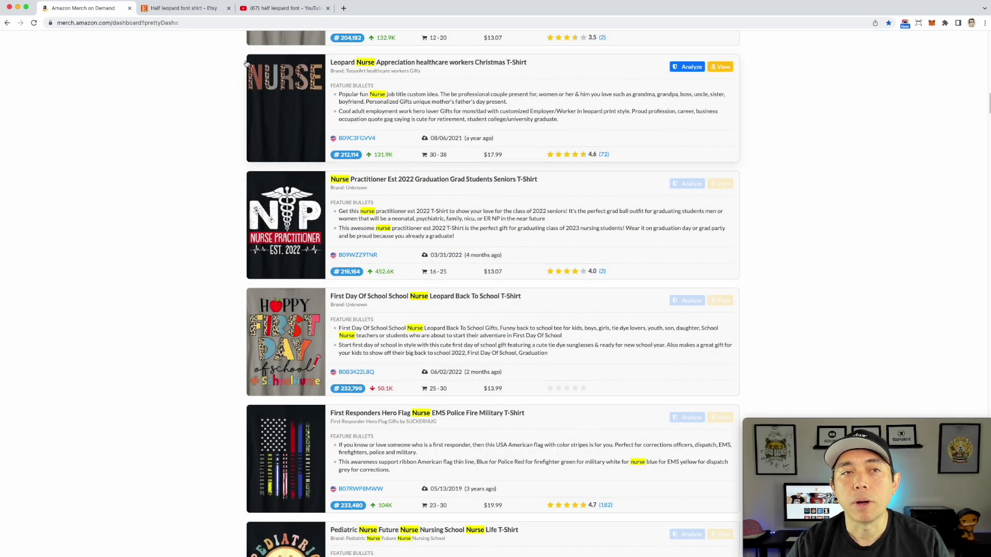
left_click(188, 12)
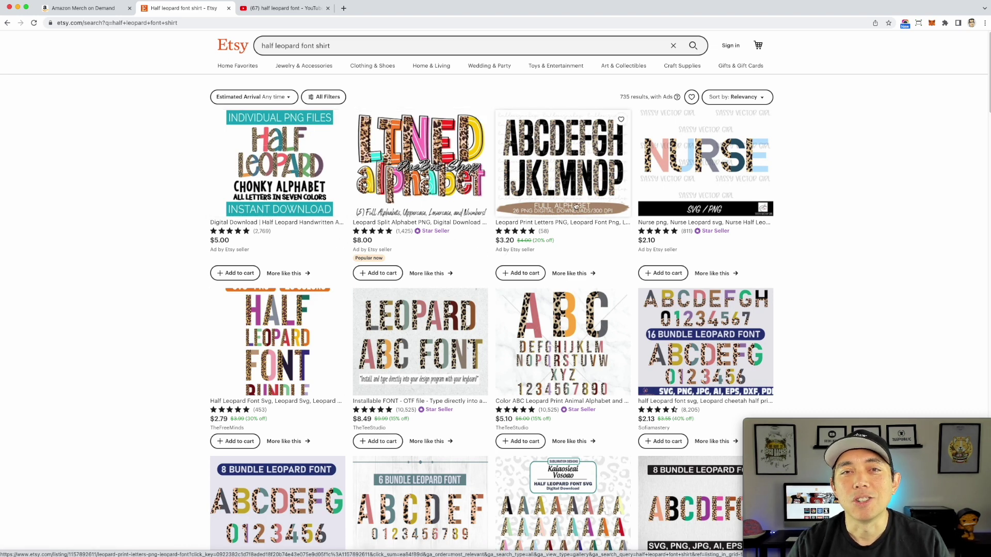
Browse the Etsy half leopard font shirt listings, then bring up YouTube's half leopard font results.
scroll(480, 262, "down", 3)
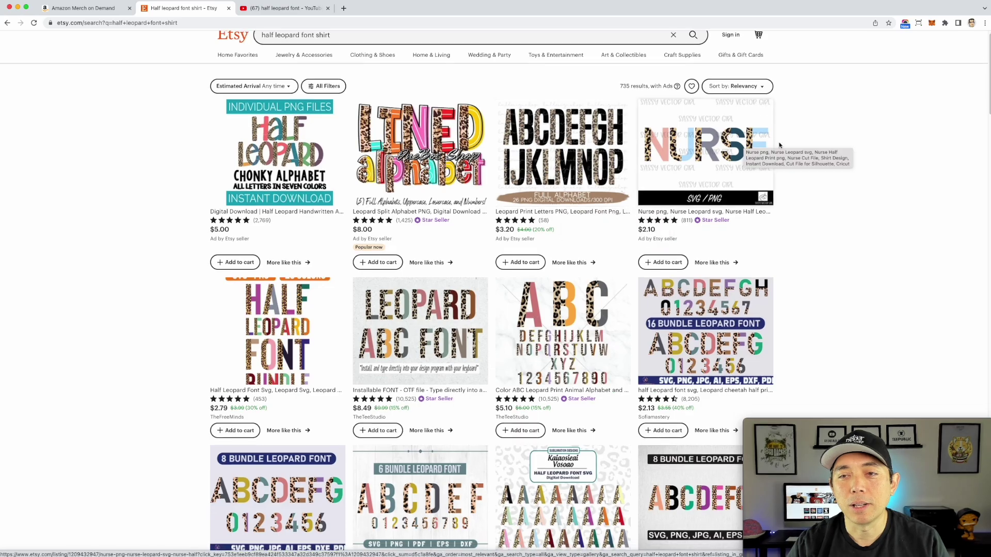
scroll(480, 262, "down", 10)
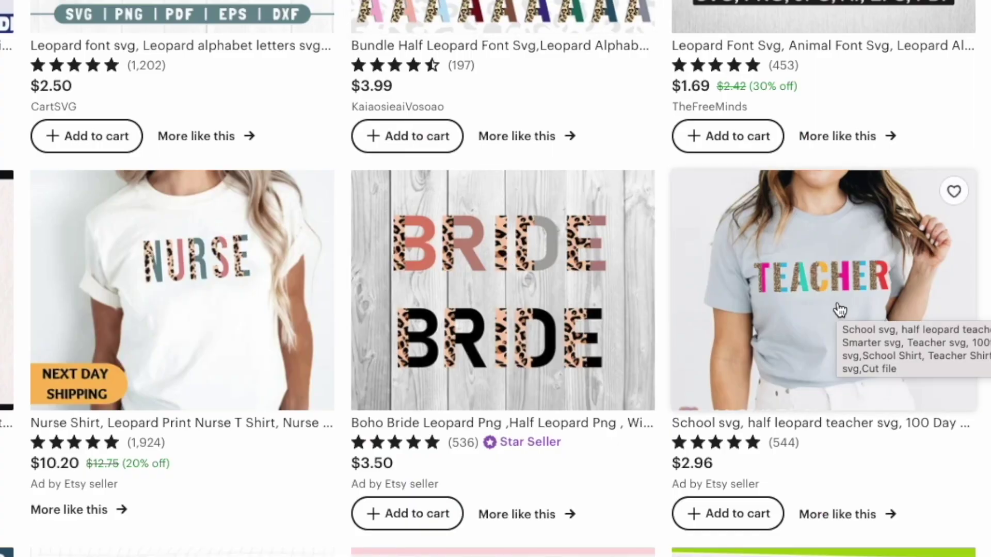
scroll(840, 309, "down", 3)
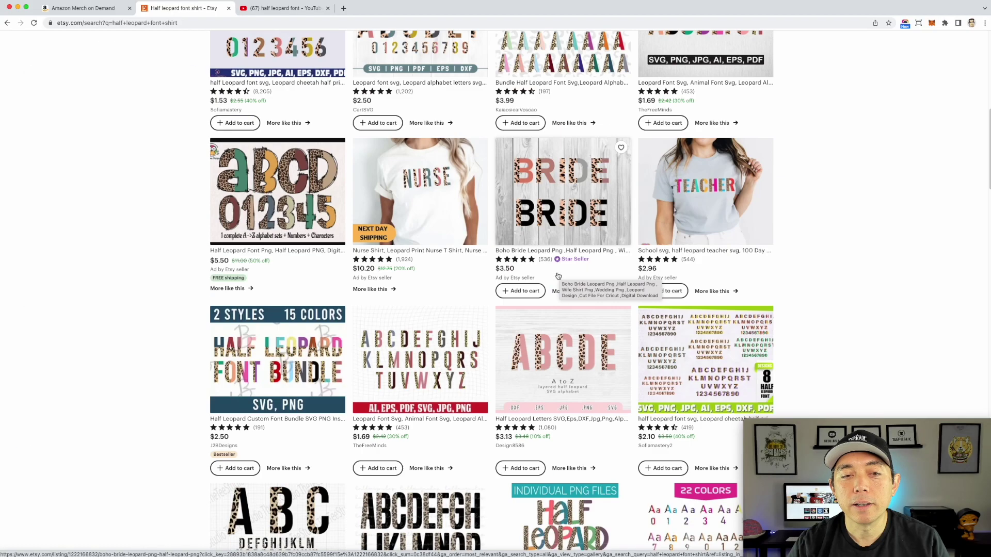
scroll(491, 406, "down", 3)
scroll(558, 276, "down", 6)
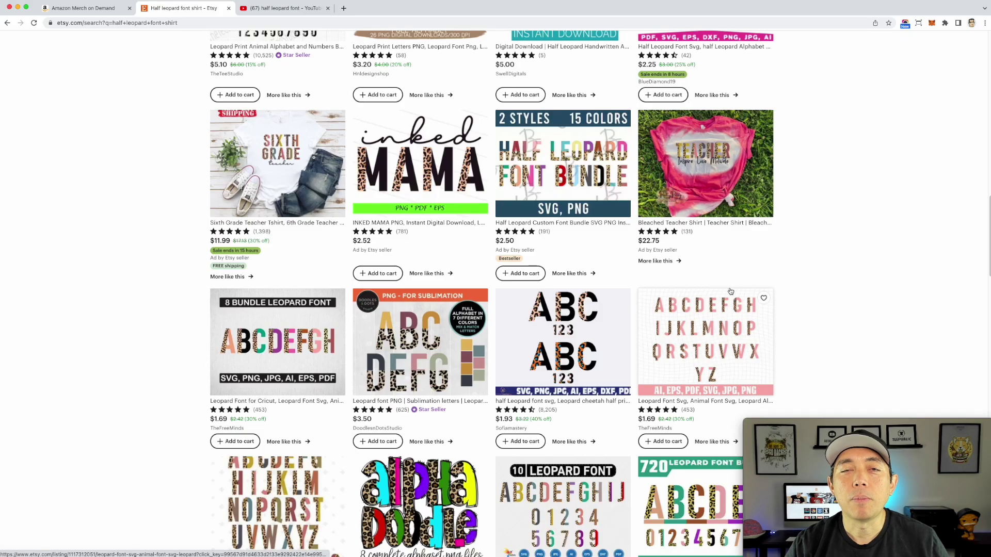
scroll(730, 292, "down", 7)
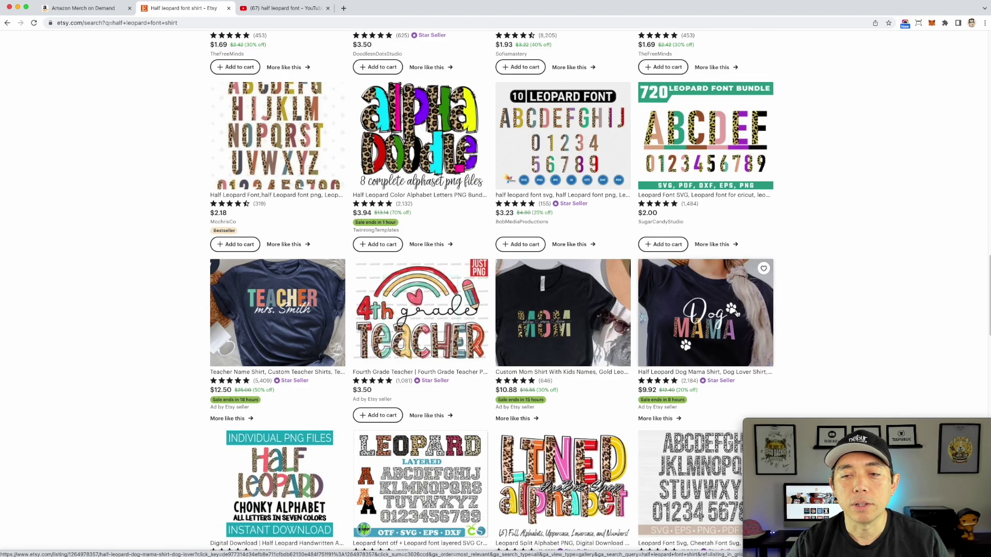
scroll(709, 323, "down", 5)
scroll(709, 323, "down", 10)
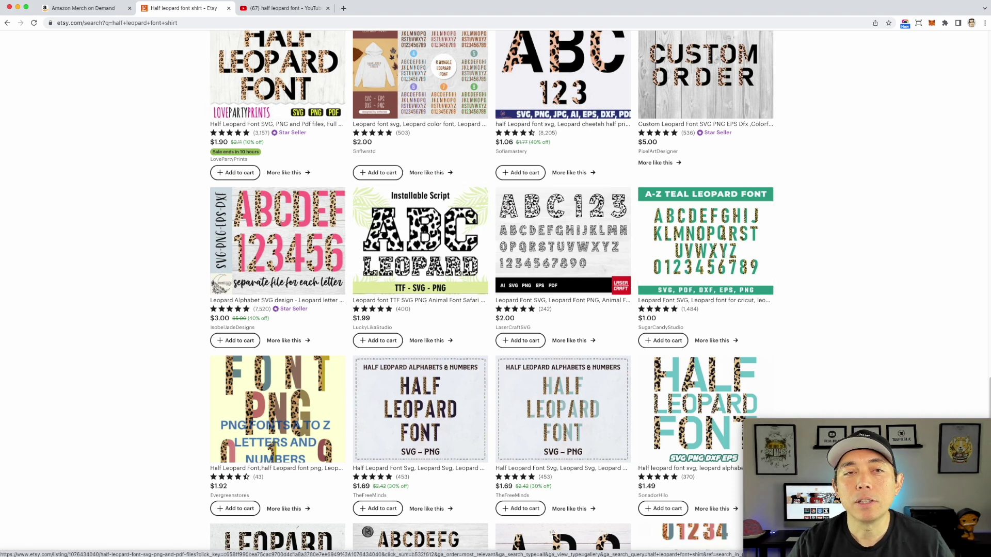
left_click(273, 8)
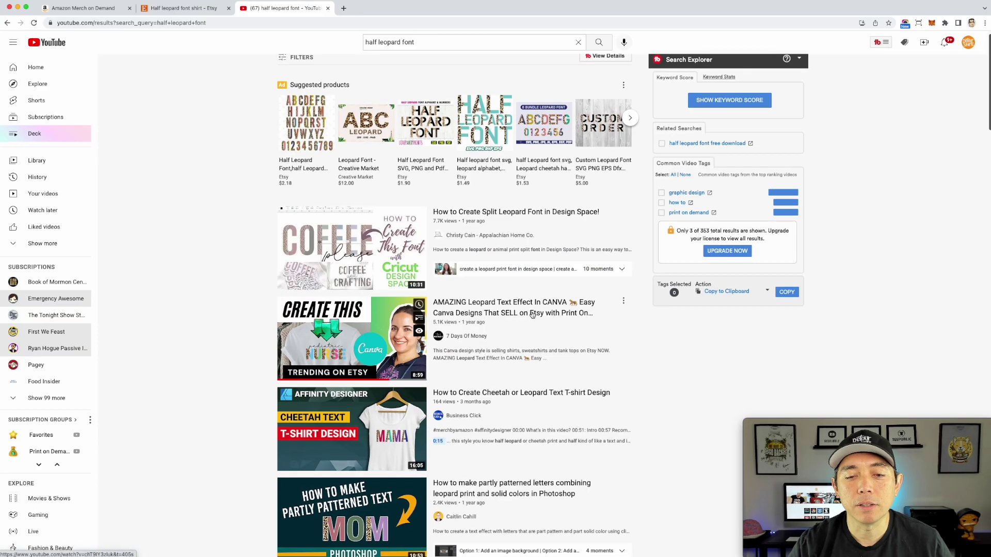
Scroll through the YouTube half leopard font video results.
scroll(525, 319, "down", 2)
scroll(524, 323, "down", 2)
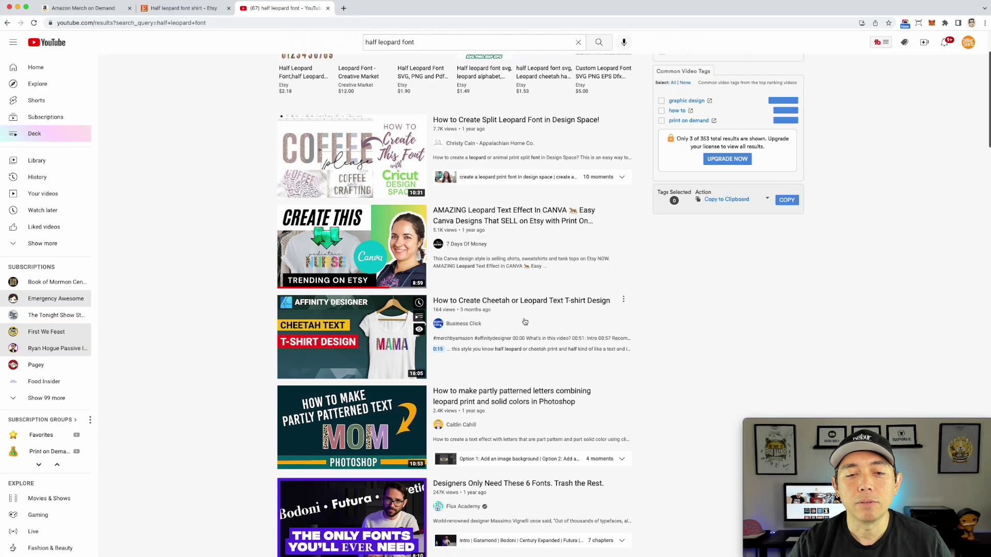
scroll(518, 330, "up", 4)
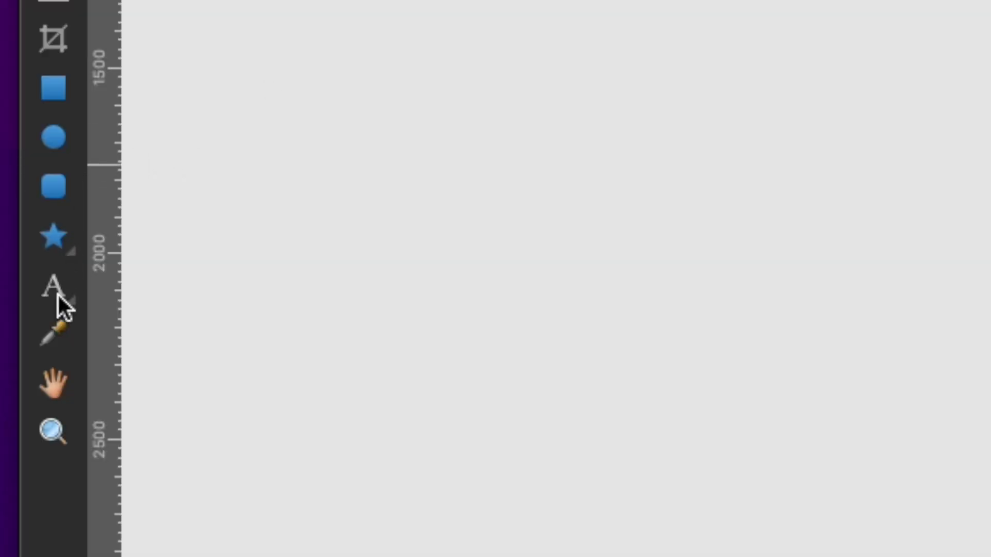
Place art text 'MAMA' on the artboard, enlarge it to about 217.5 pt, and select its text.
left_click(53, 286)
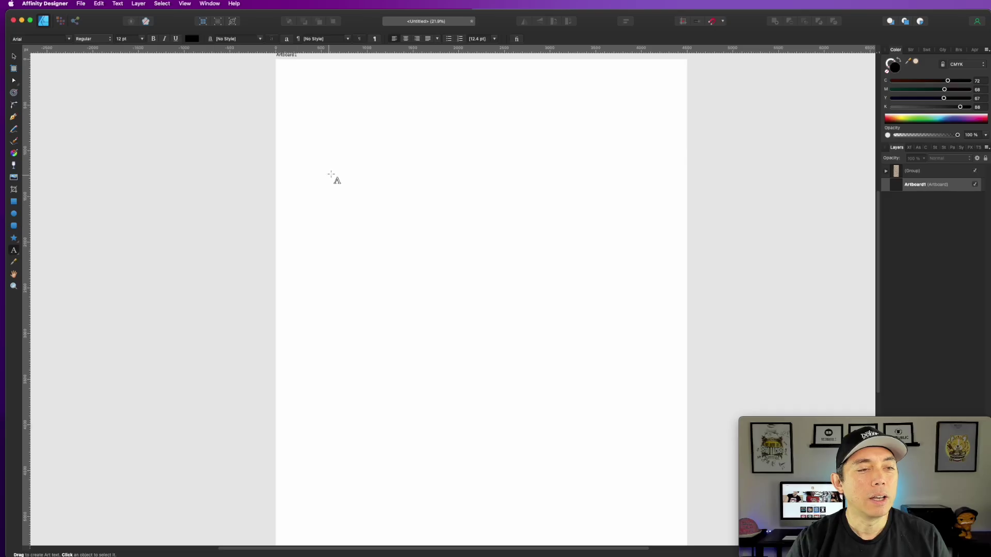
left_click(363, 194)
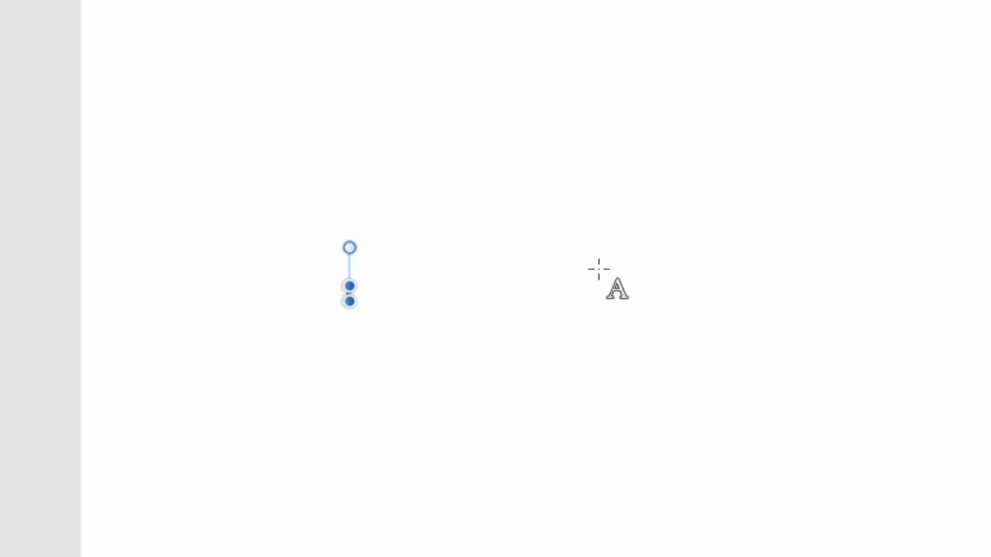
type("MAMA")
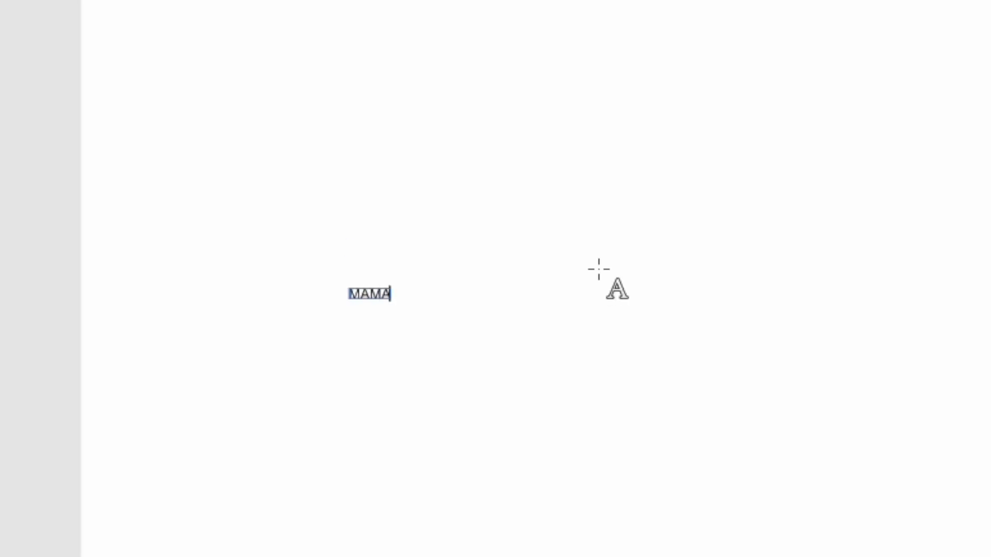
key("Escape")
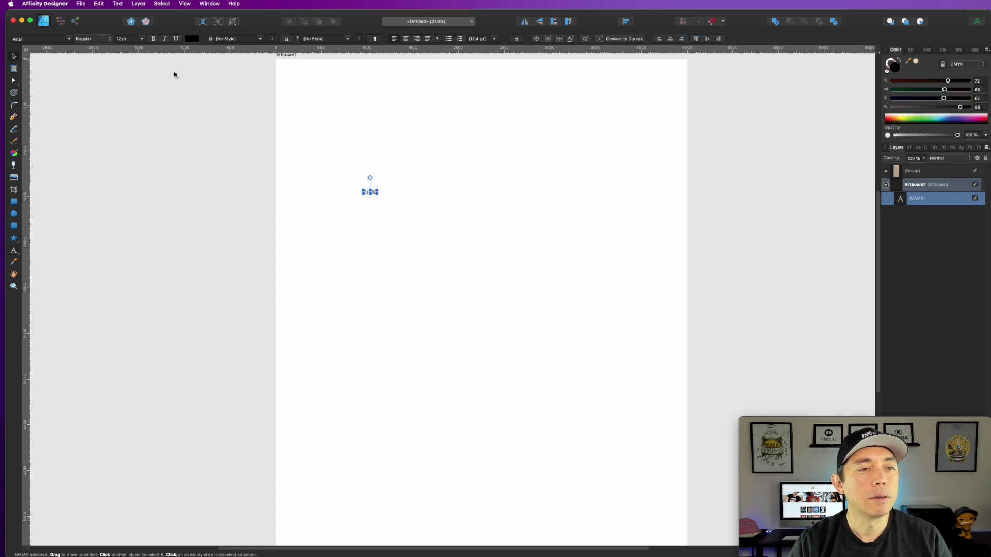
left_click_drag(377, 193, 587, 335)
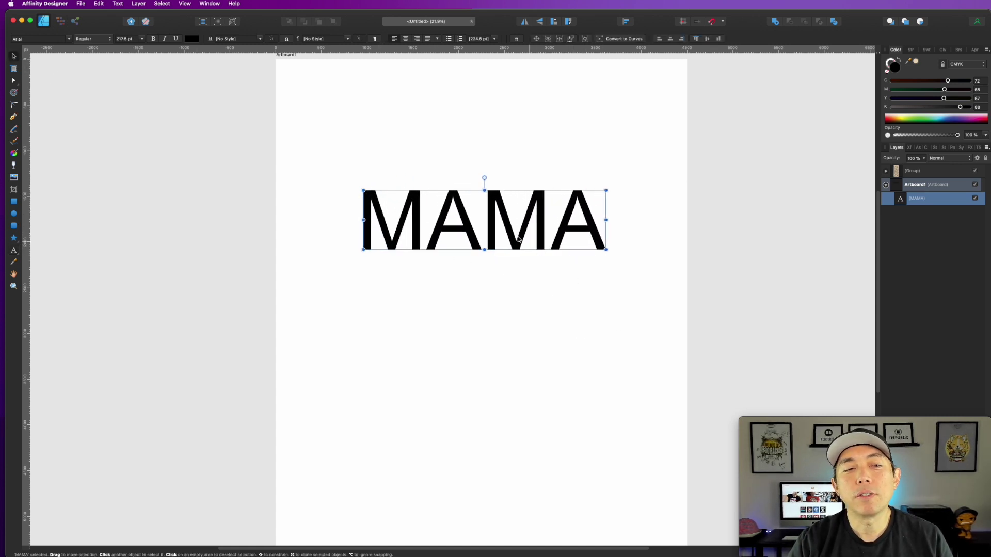
double_click(482, 227)
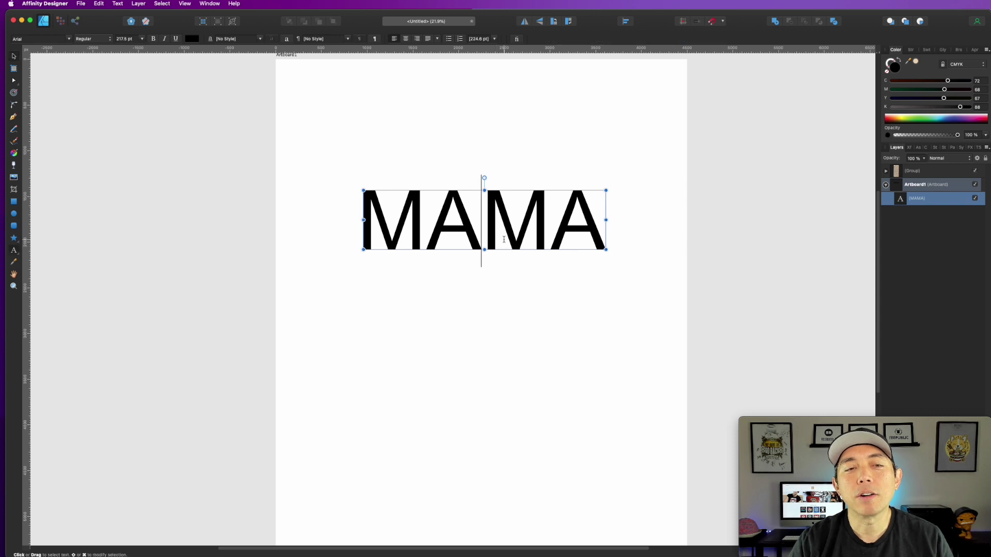
key("super+a")
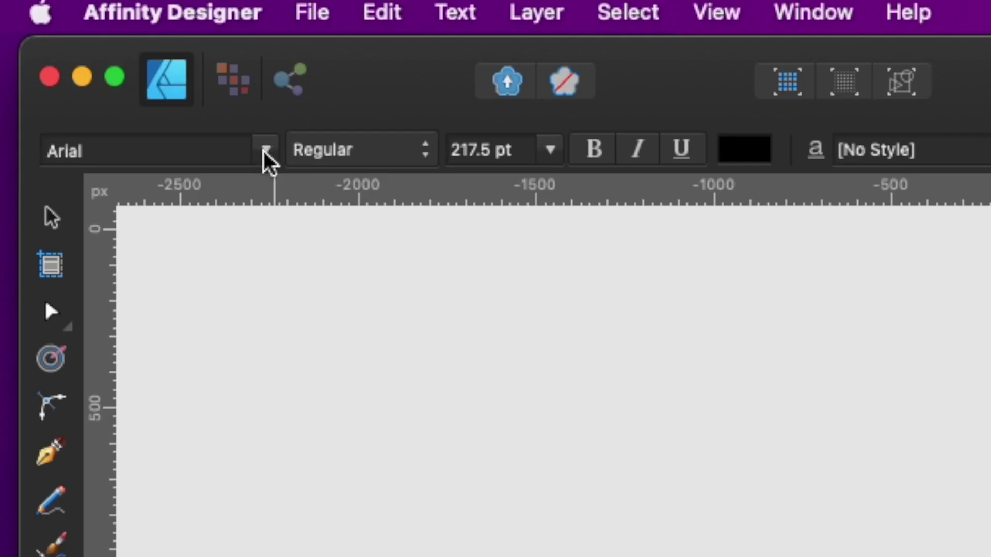
Change MAMA's font to Impact and stretch it to about 349.7 pt across the artboard.
left_click(69, 39)
left_click(148, 151)
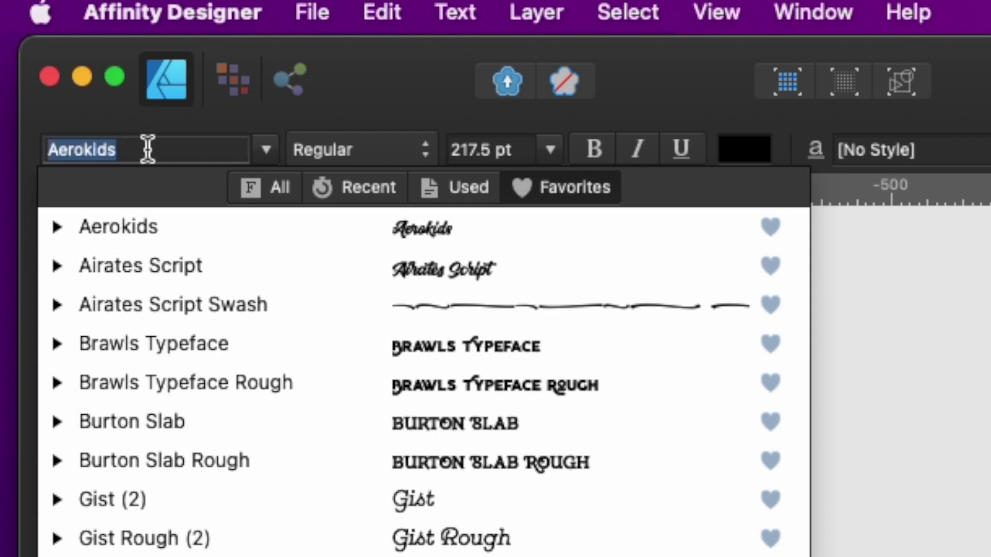
key("BackSpace")
type("IMPA")
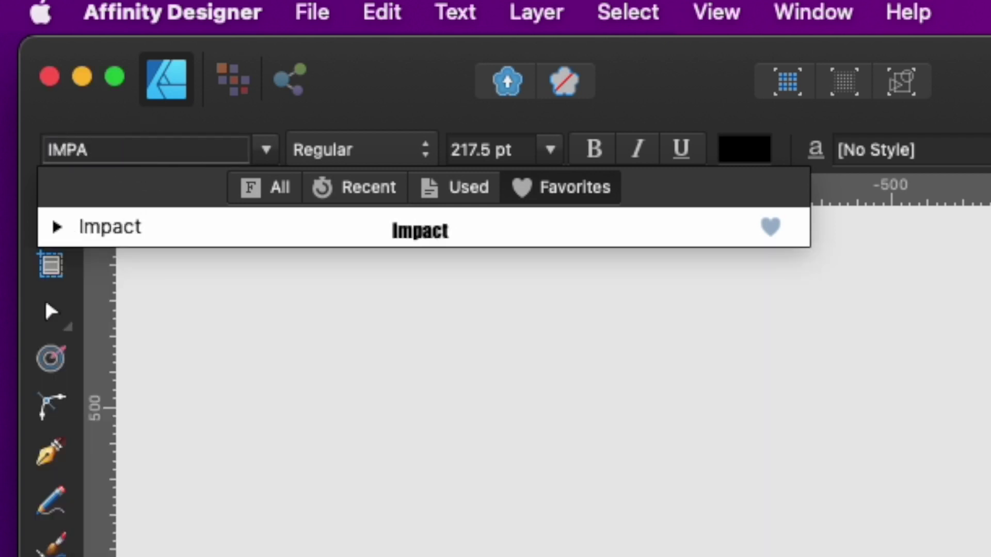
left_click(325, 221)
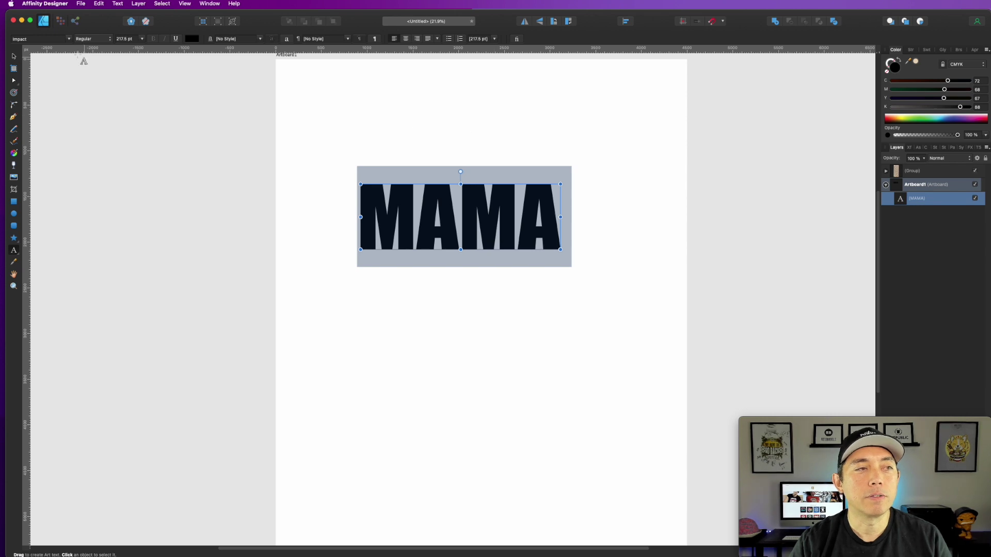
key("Escape")
key("Escape")
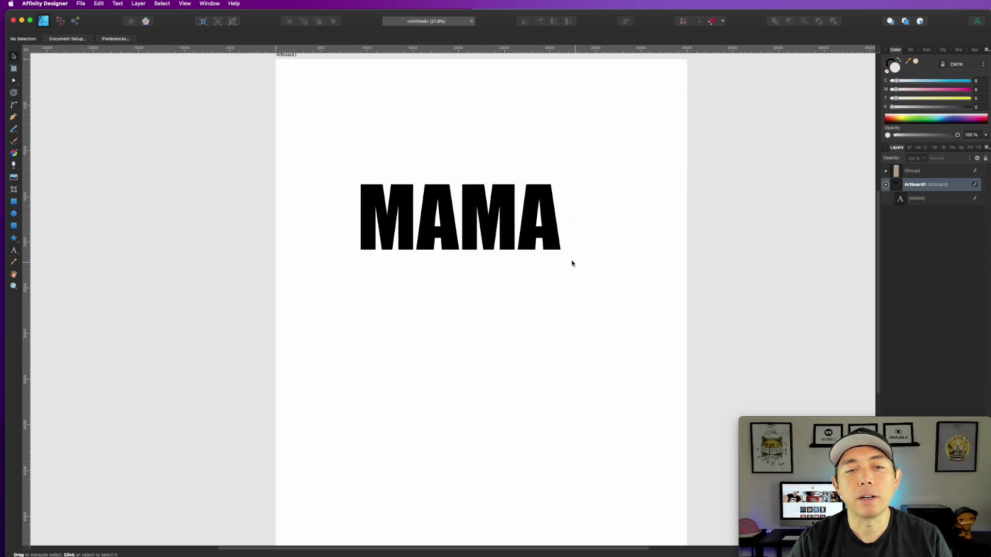
left_click(557, 247)
left_click_drag(561, 249, 606, 283)
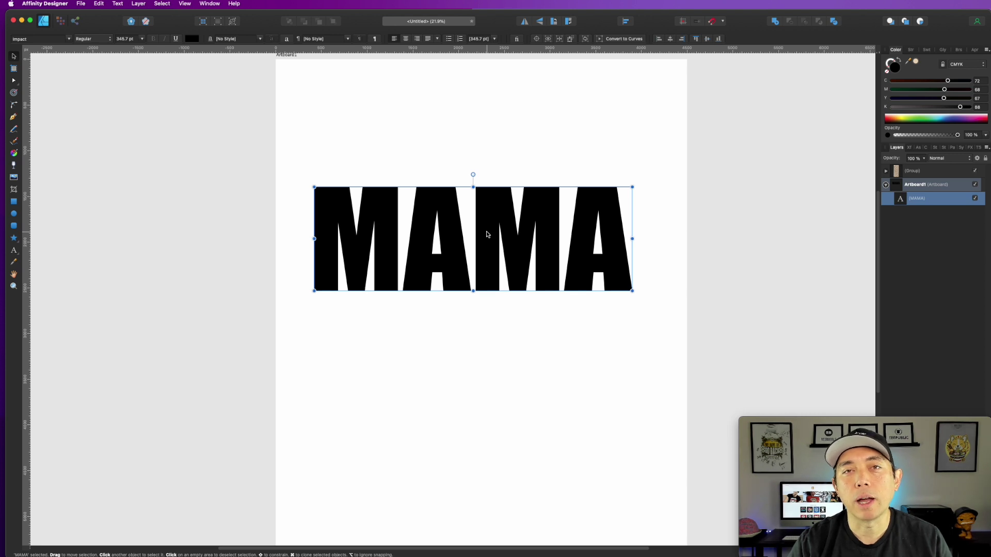
Convert MAMA to curves and ungroup it into four letter shapes.
left_click_drag(449, 235, 454, 241)
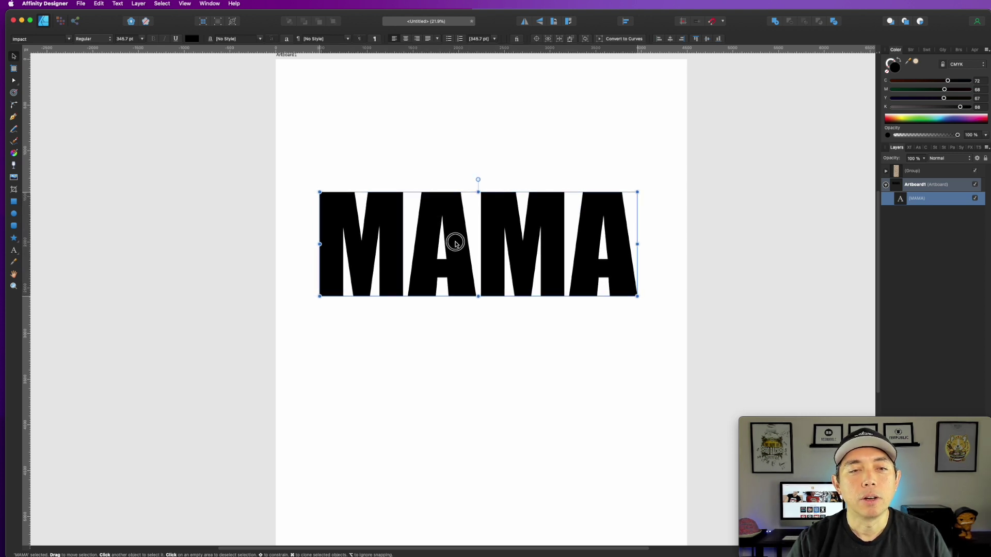
left_click(245, 155)
left_click(617, 272)
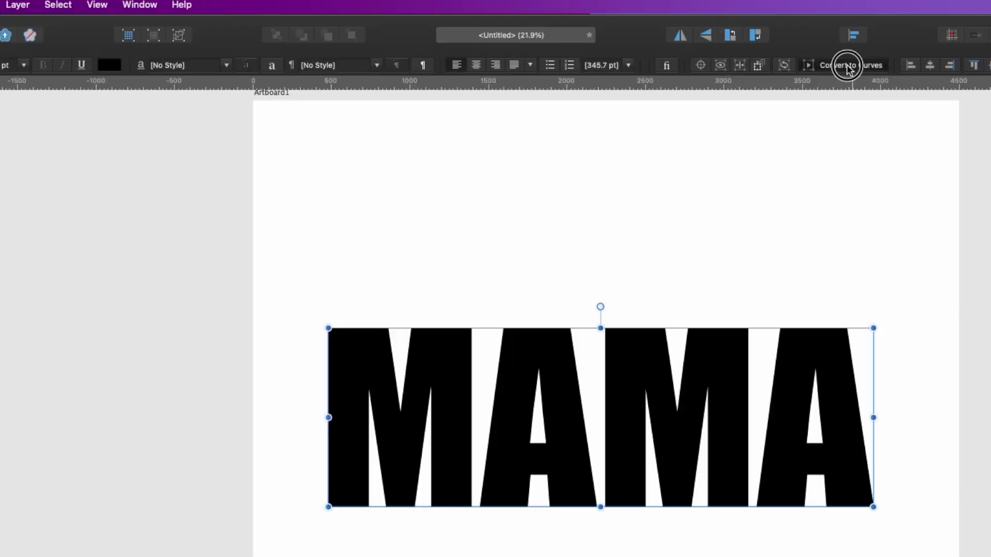
left_click(623, 39)
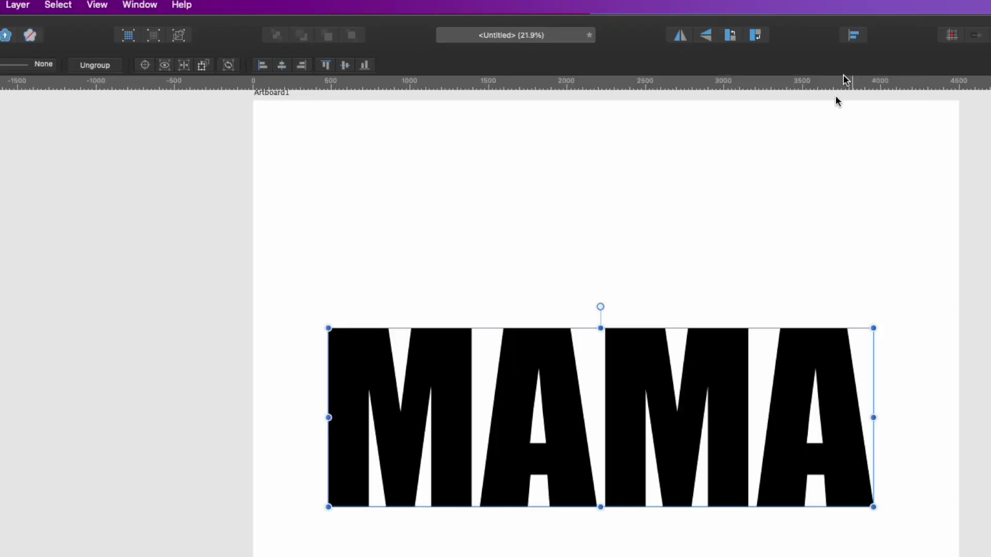
left_click(100, 66)
Select the first M and start filling it orange (C0 M68 Y100 K0).
left_click(536, 415)
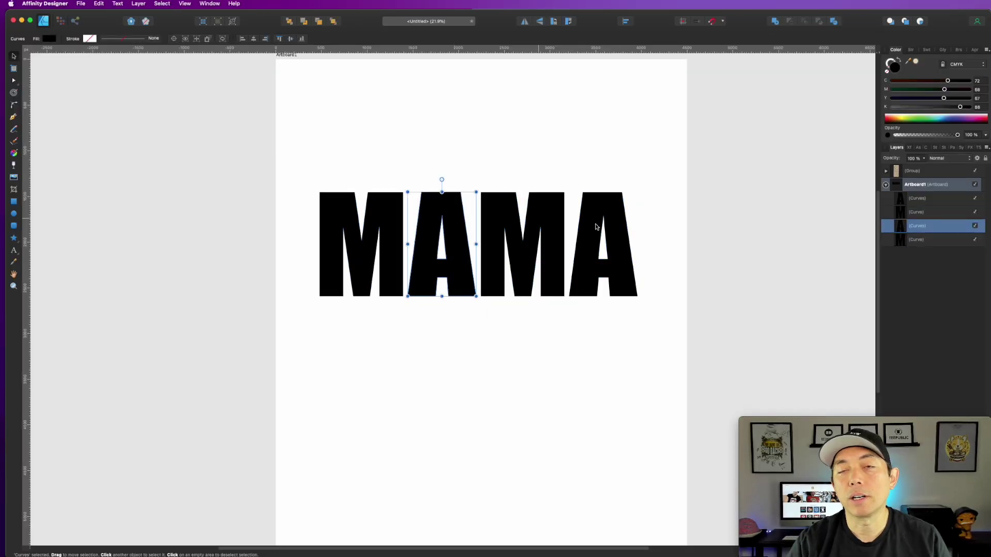
left_click(374, 205)
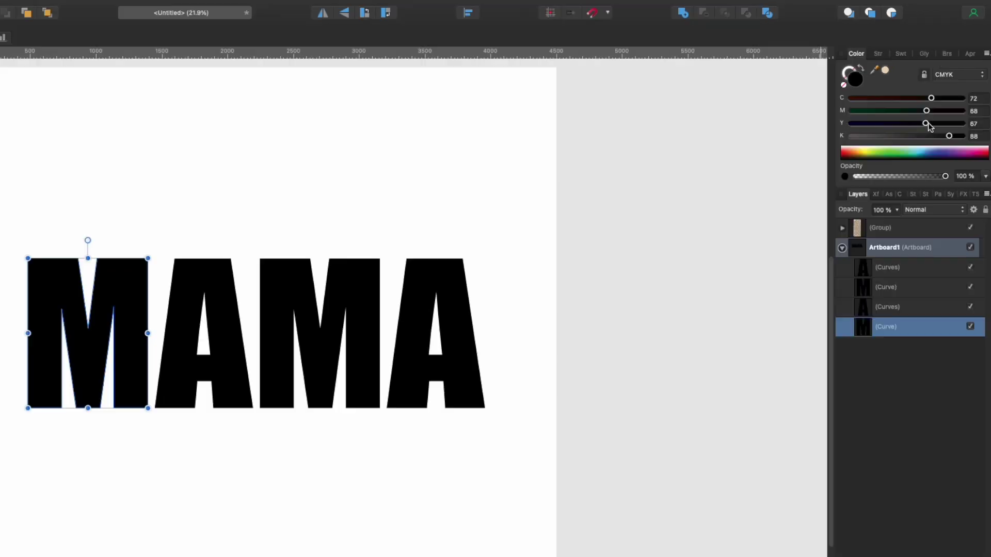
left_click_drag(944, 98, 800, 91)
Colour the first M yellow-orange and the first A blue using the CMYK sliders.
left_click_drag(949, 136, 758, 129)
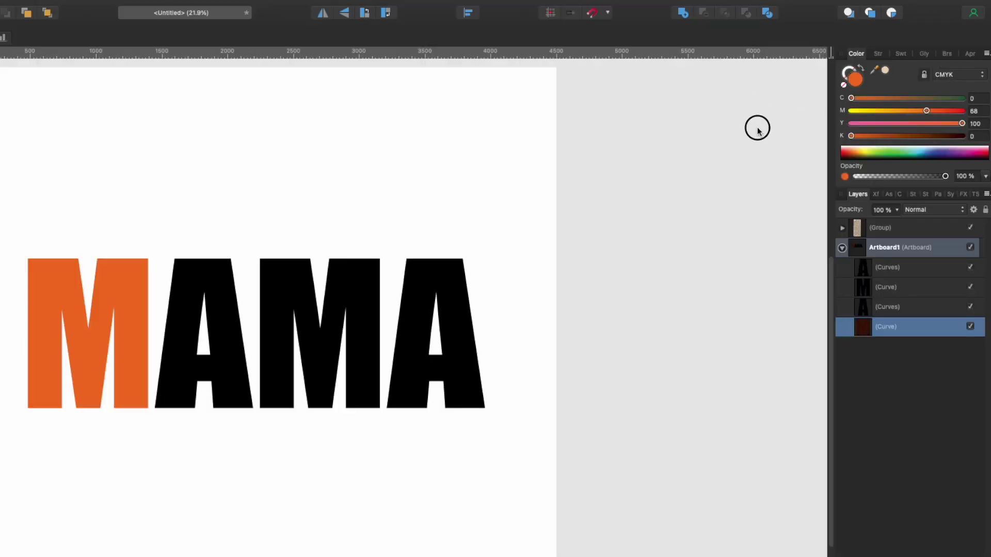
left_click_drag(905, 110, 889, 110)
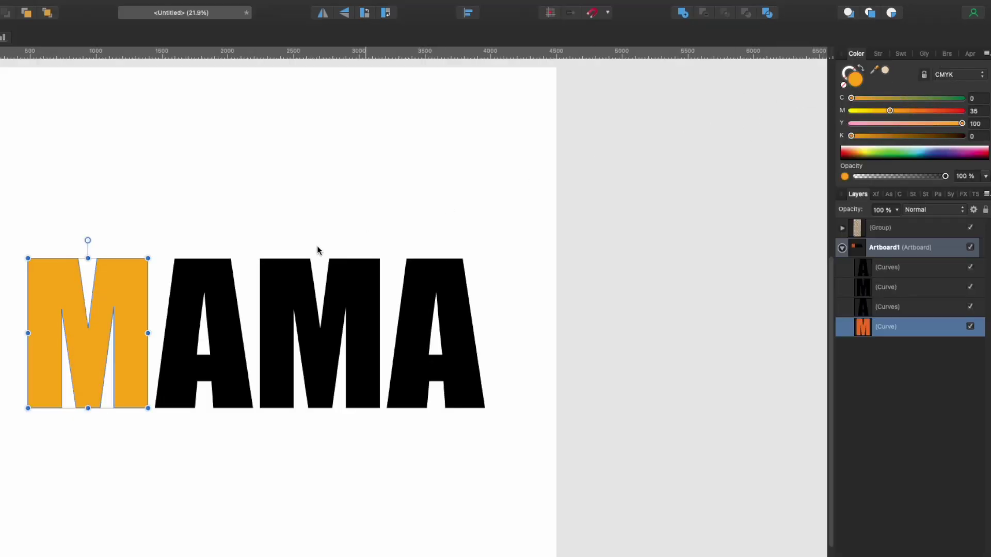
left_click(212, 272)
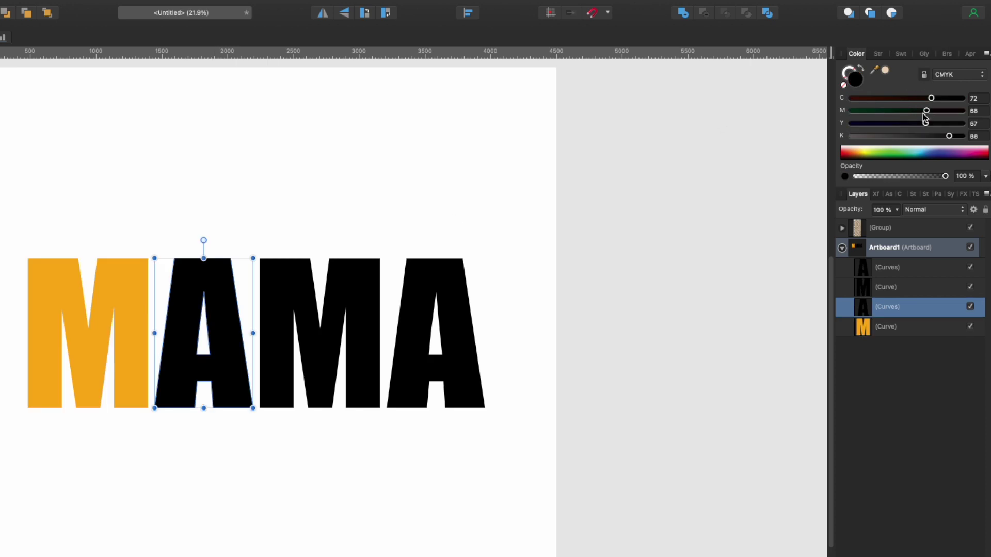
left_click_drag(926, 124, 758, 110)
left_click_drag(926, 110, 842, 115)
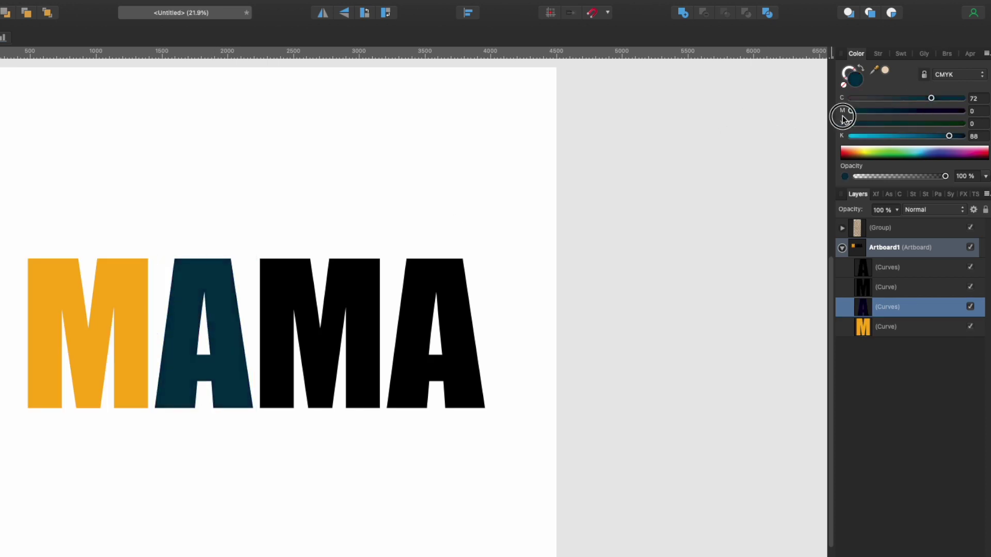
left_click_drag(949, 135, 663, 124)
left_click(850, 111)
left_click_drag(850, 111, 860, 111)
left_click_drag(931, 98, 940, 98)
mouse_move(852, 135)
left_mouse_down()
mouse_move(874, 133)
mouse_move(861, 135)
left_mouse_up()
Colour the second M green and the last A magenta, then deselect.
left_click(363, 275)
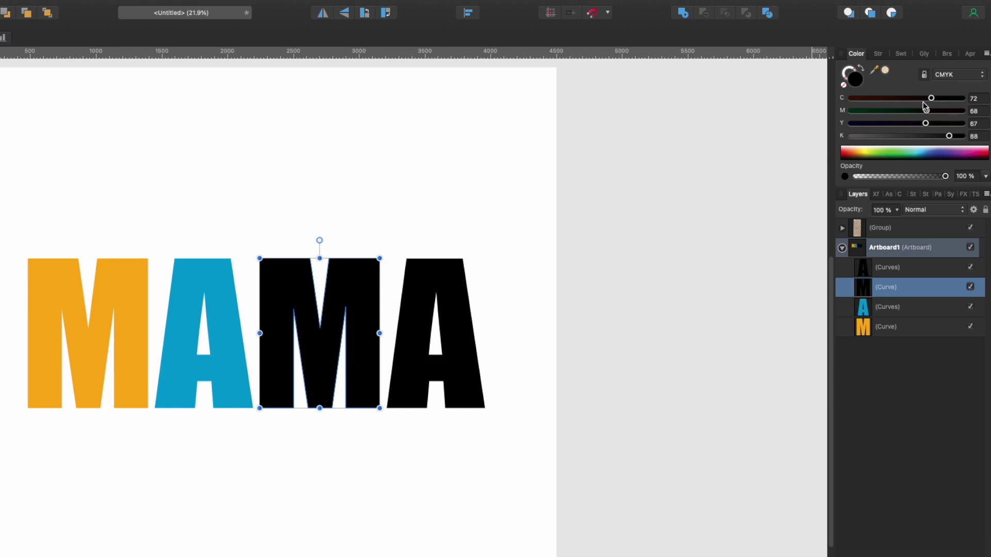
left_click_drag(926, 123, 802, 92)
left_click_drag(948, 136, 851, 135)
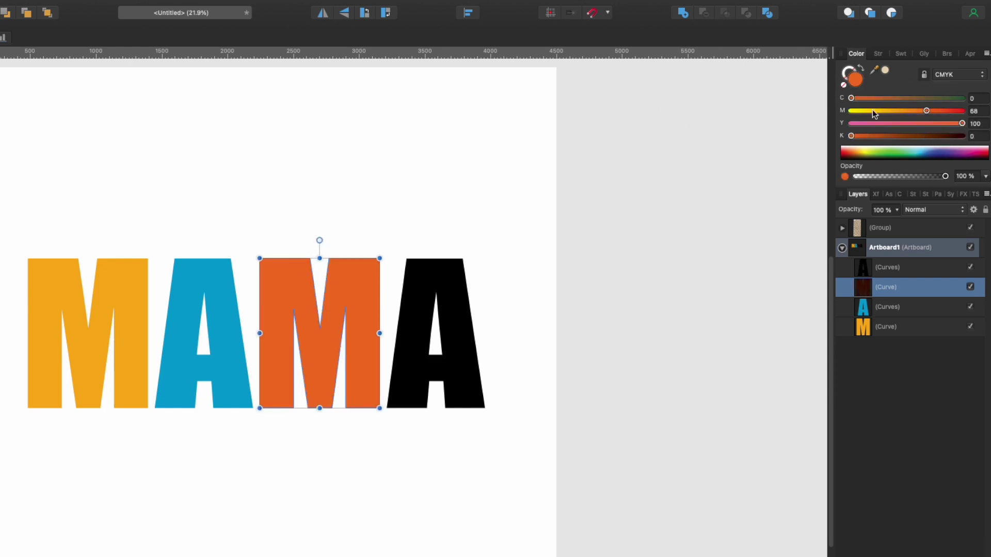
left_click_drag(924, 110, 862, 132)
left_click(431, 304)
left_click_drag(925, 123, 863, 122)
left_click_drag(931, 98, 869, 124)
left_click(438, 112)
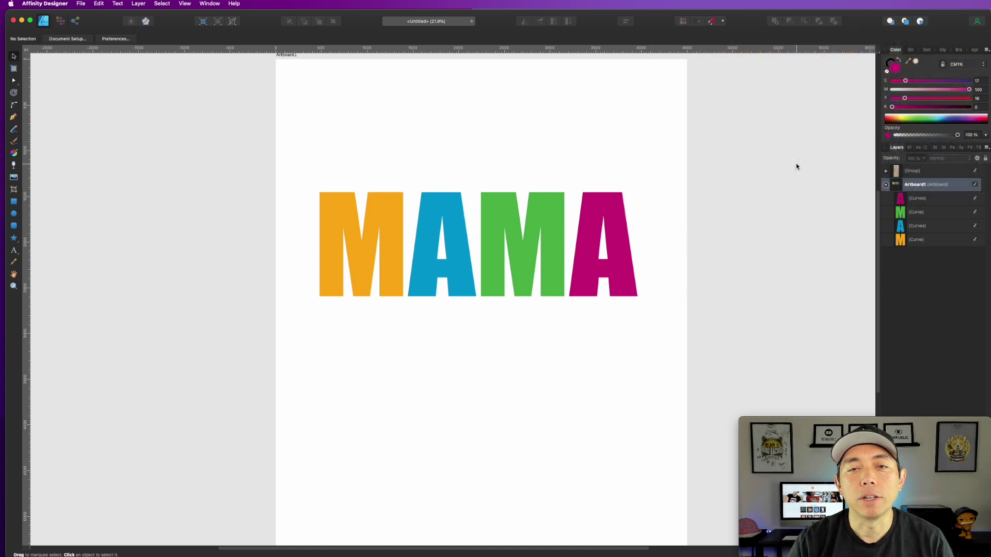
Scroll to the leopard-print pattern and inspect its spots and beige background by selecting them.
scroll(796, 163, "right", 10)
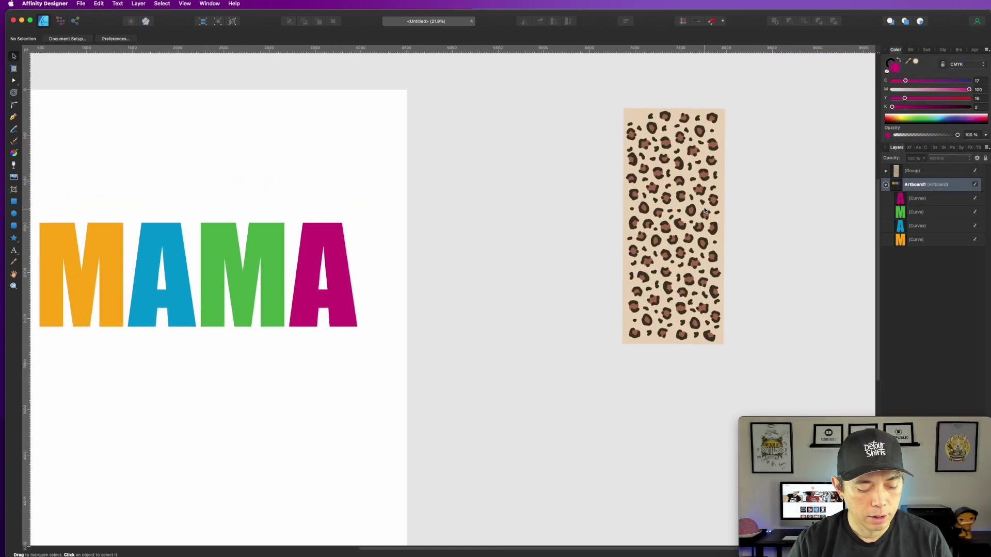
scroll(702, 204, "up", 5)
scroll(702, 204, "up", 2)
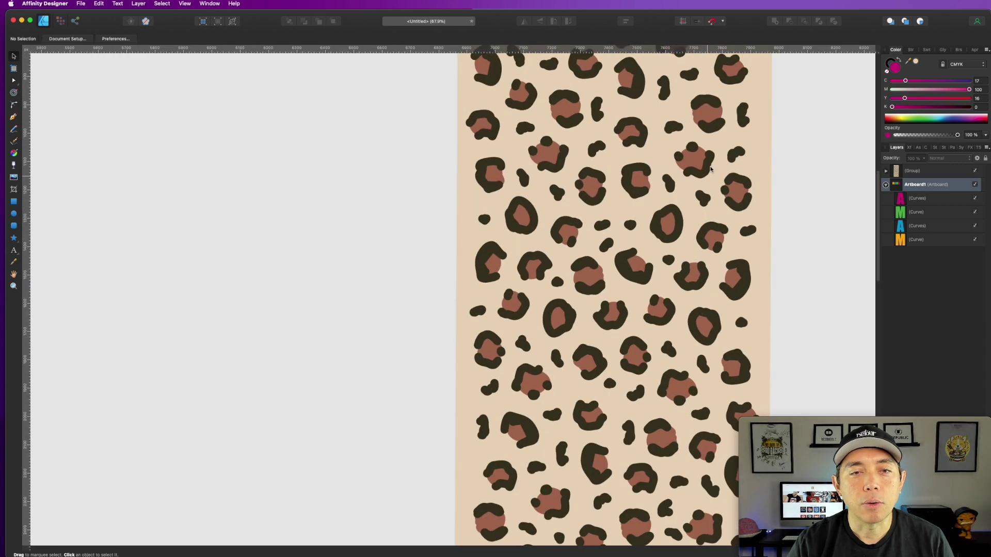
left_click(596, 110)
double_click(597, 109)
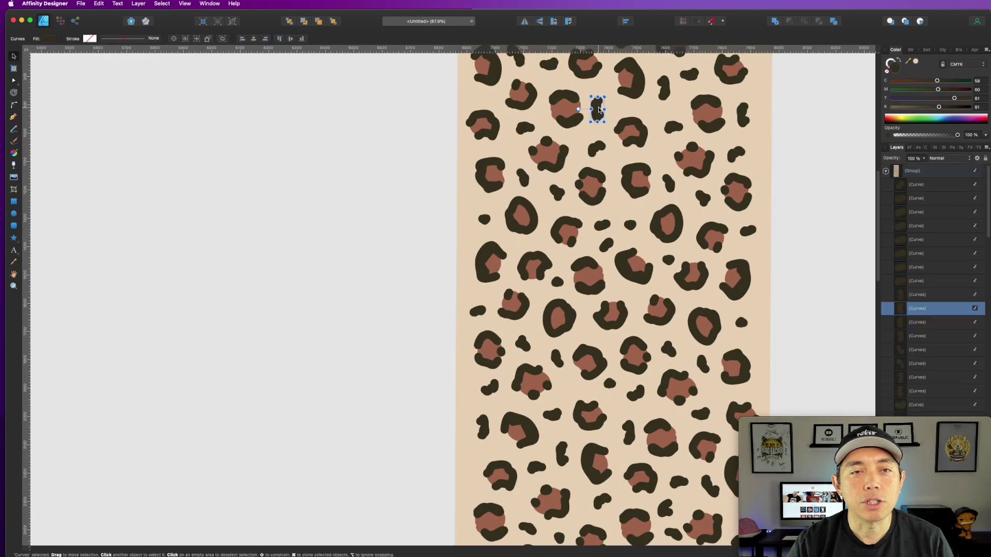
left_click(573, 107)
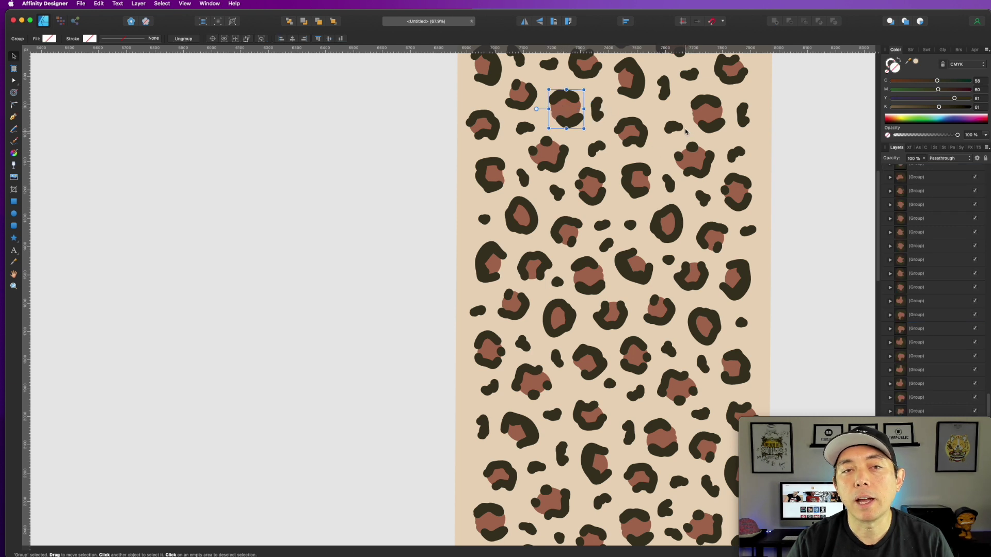
left_click(633, 80)
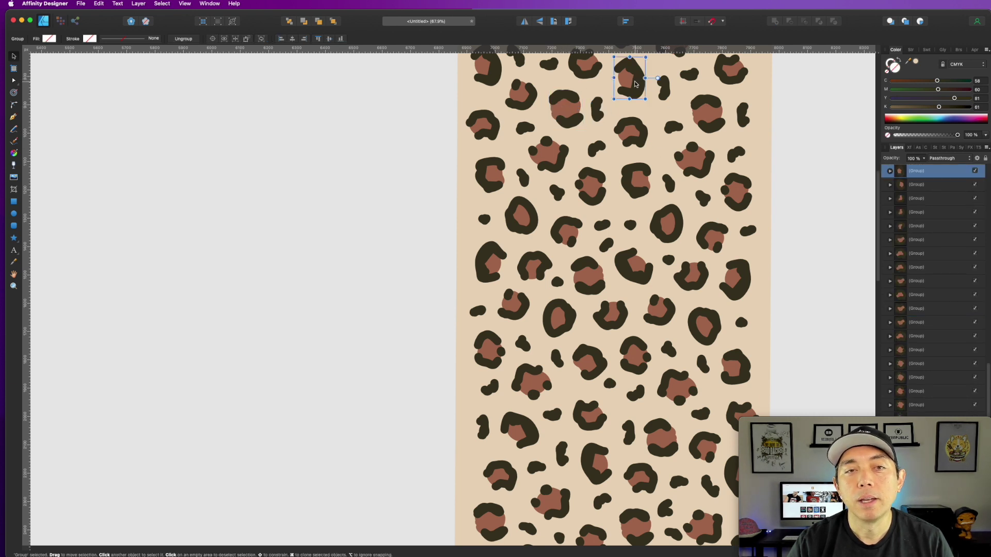
left_click(763, 96)
Pan across the pattern, examining individual spot groups and a small spot's nodes.
left_click_drag(763, 96, 679, 217)
left_click(623, 94)
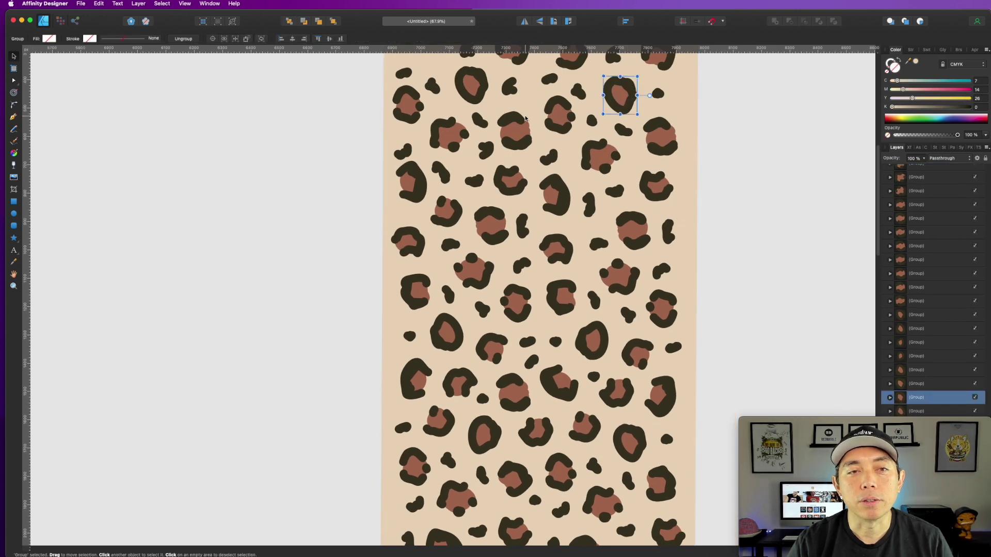
left_click(560, 113)
left_click(503, 126)
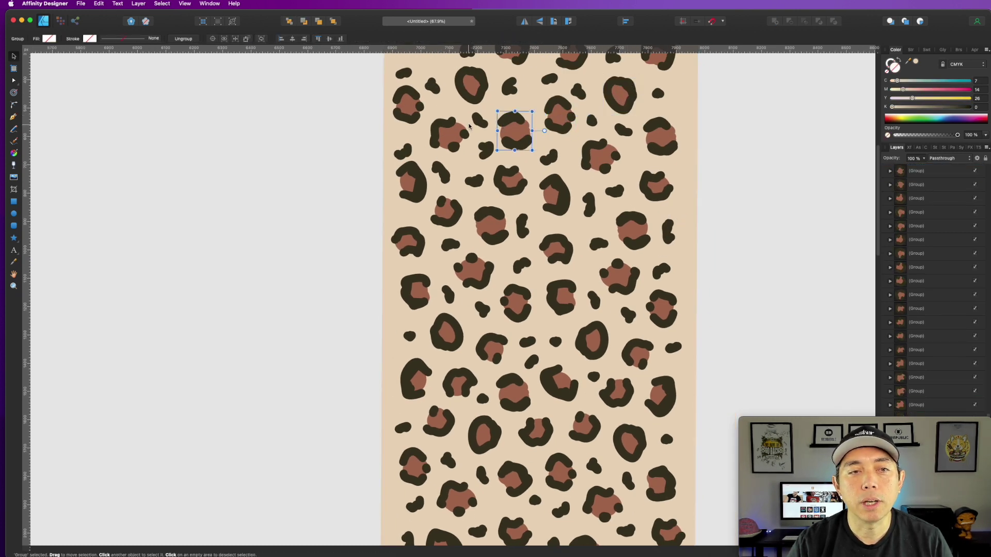
left_click(475, 116)
left_click(509, 84)
left_click(548, 78)
left_click(578, 93)
double_click(578, 93)
left_click(715, 147)
Select the whole leopard pattern group and zoom out to 25%.
key("super+minus")
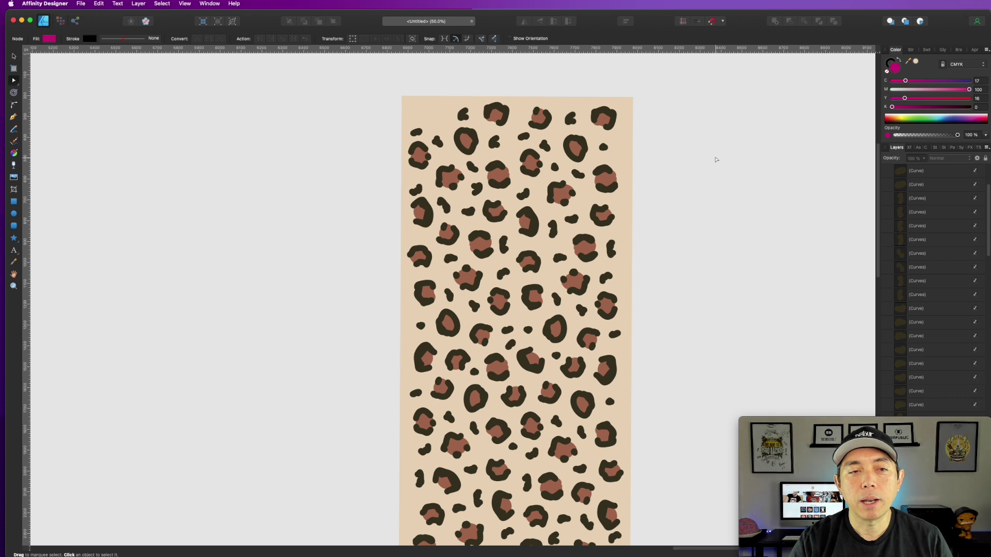
left_click_drag(659, 229, 678, 191)
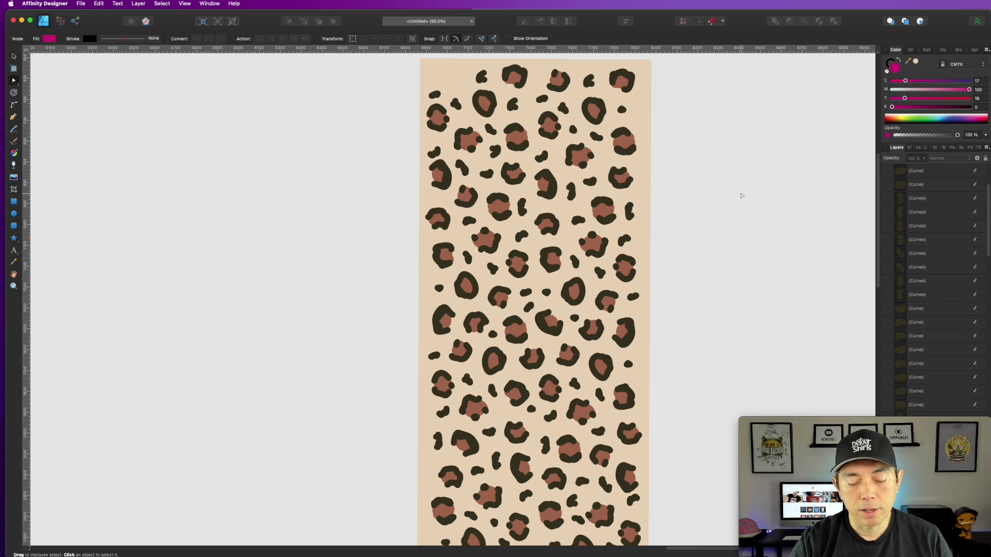
left_click(643, 106)
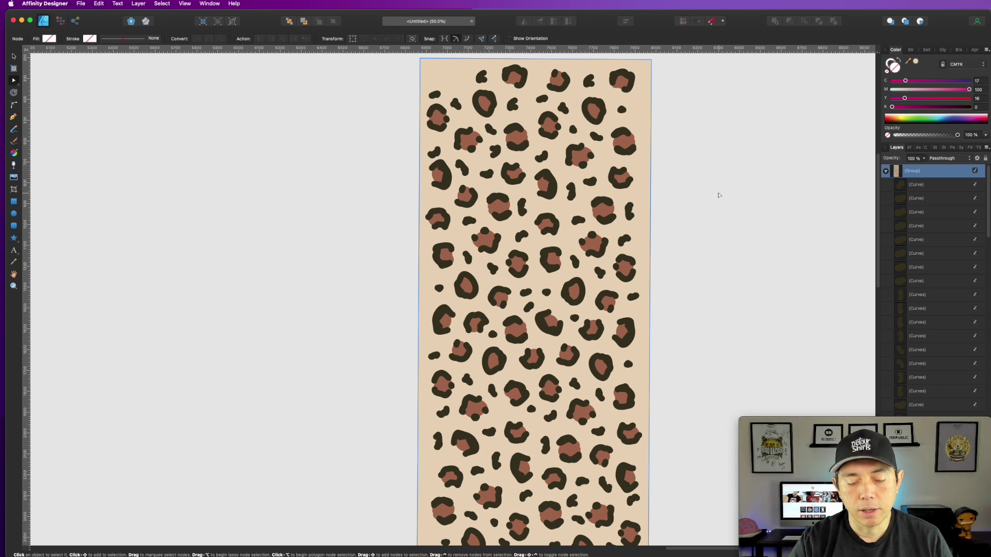
key("super+minus")
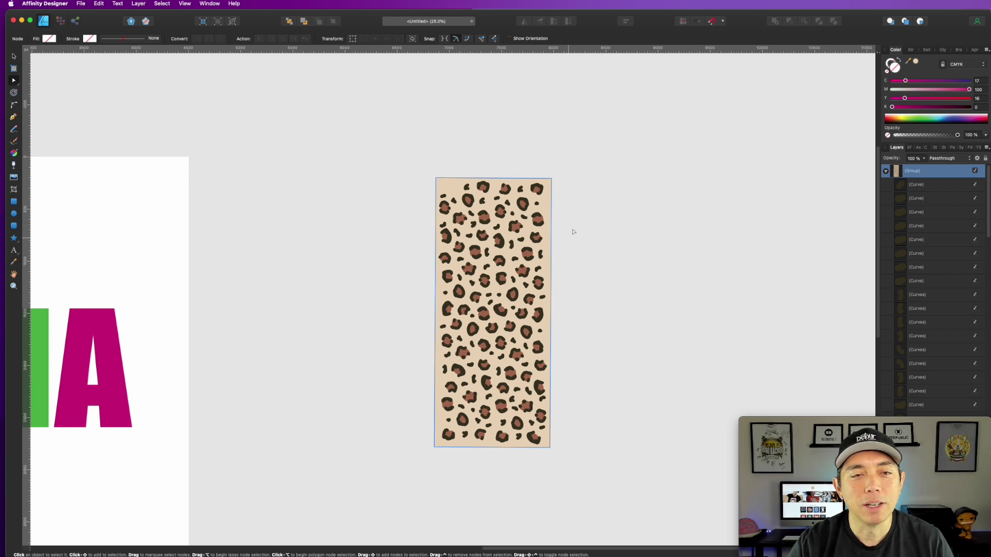
Marquee-select the whole leopard pattern and collapse its list of curves in the Layers panel.
left_click(14, 57)
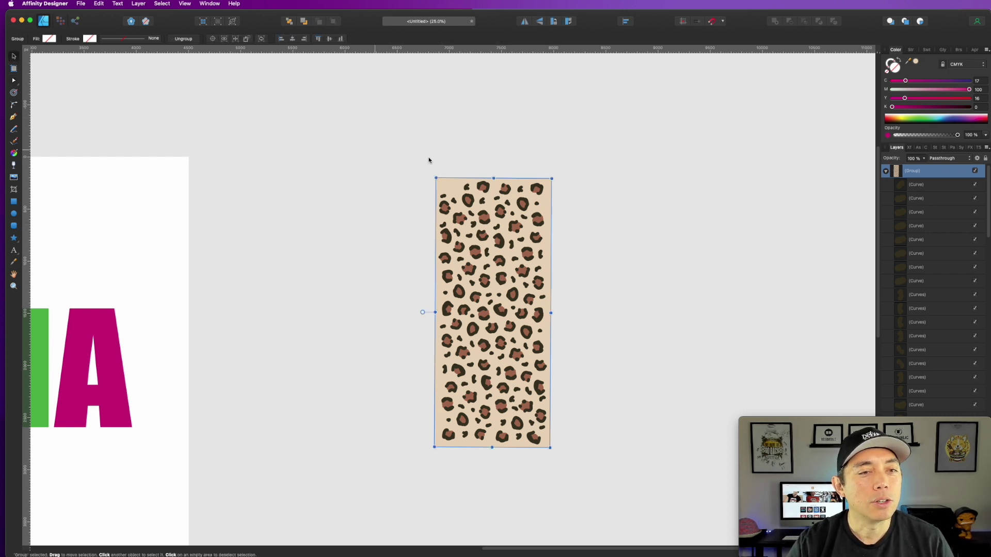
left_click(421, 151)
left_click_drag(390, 140, 588, 479)
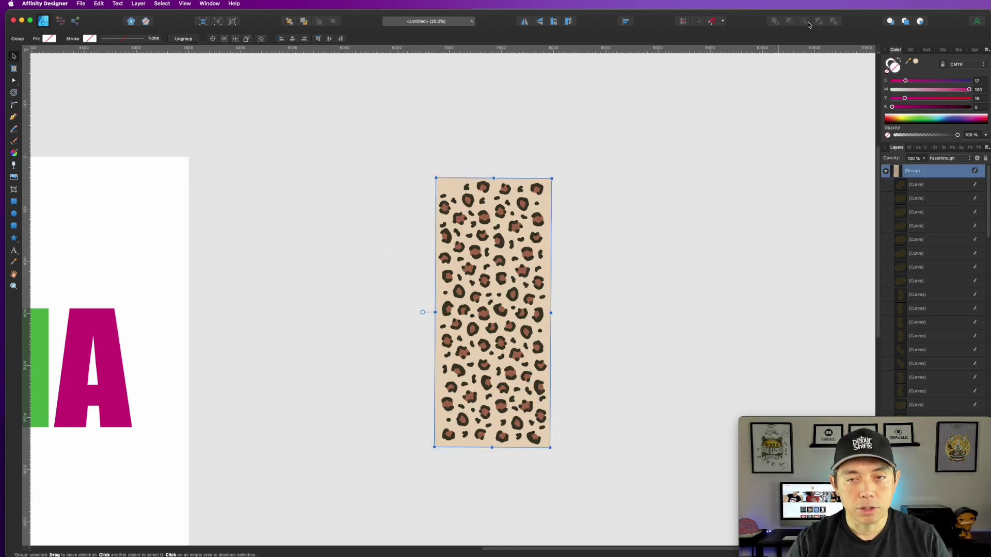
left_click(886, 172)
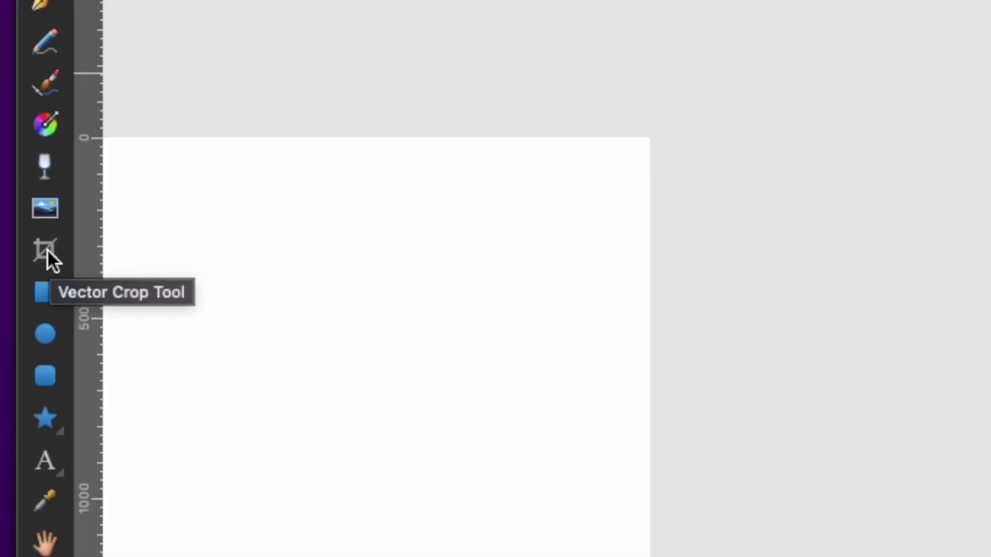
Trim the leopard pattern's left, top, right and bottom edges with the Vector Crop Tool.
left_click(14, 191)
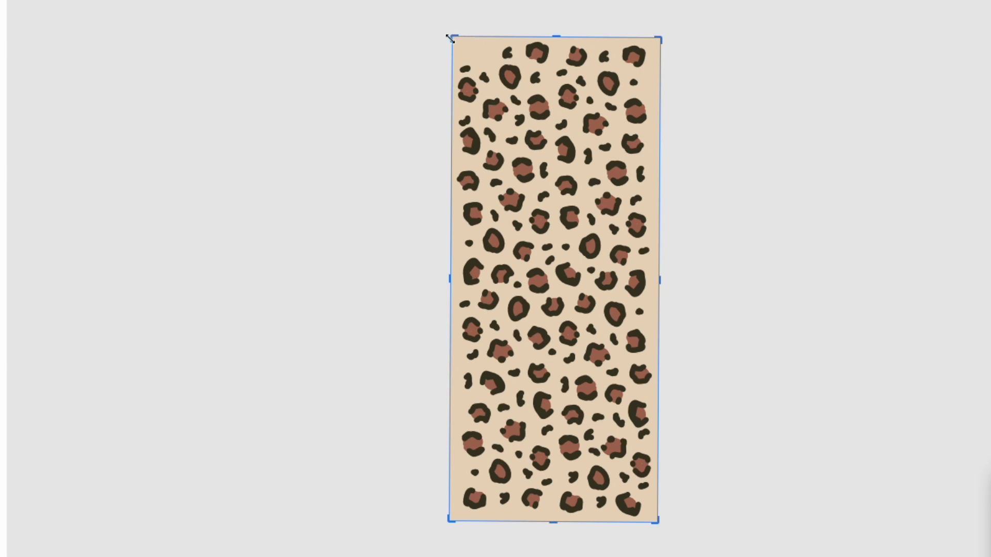
left_click_drag(450, 38, 469, 43)
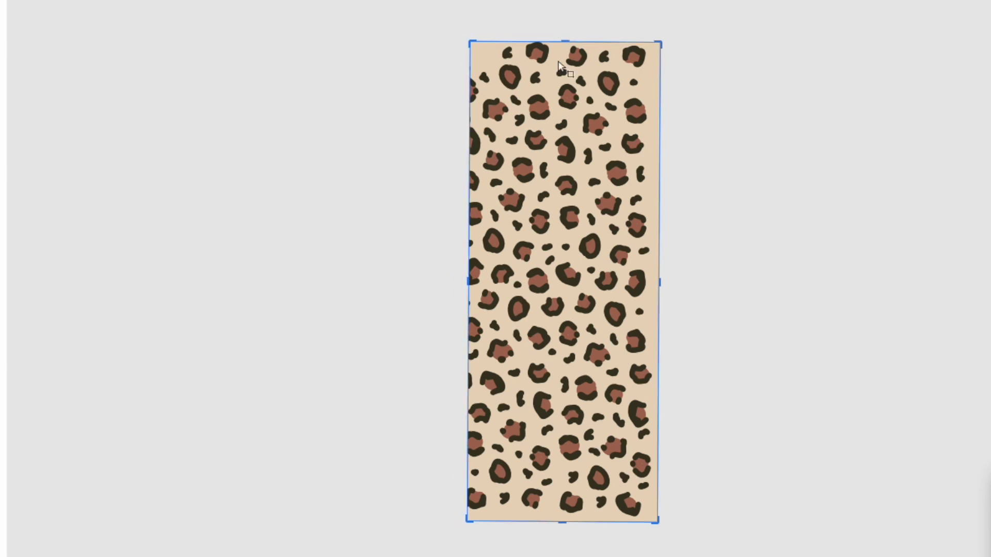
left_click_drag(658, 41, 656, 61)
left_click_drag(657, 295, 641, 294)
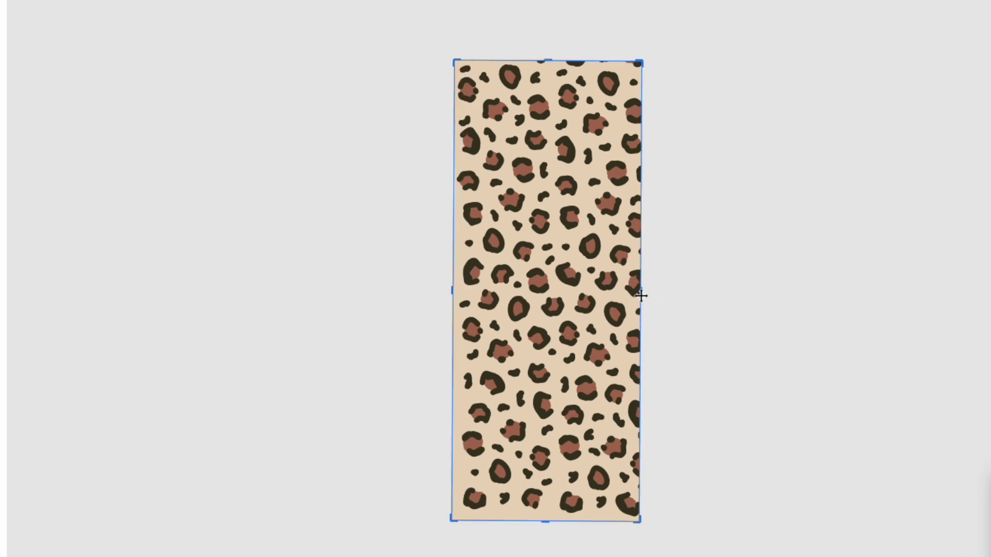
left_click_drag(454, 296, 468, 290)
left_click(553, 523)
left_click_drag(554, 524, 552, 498)
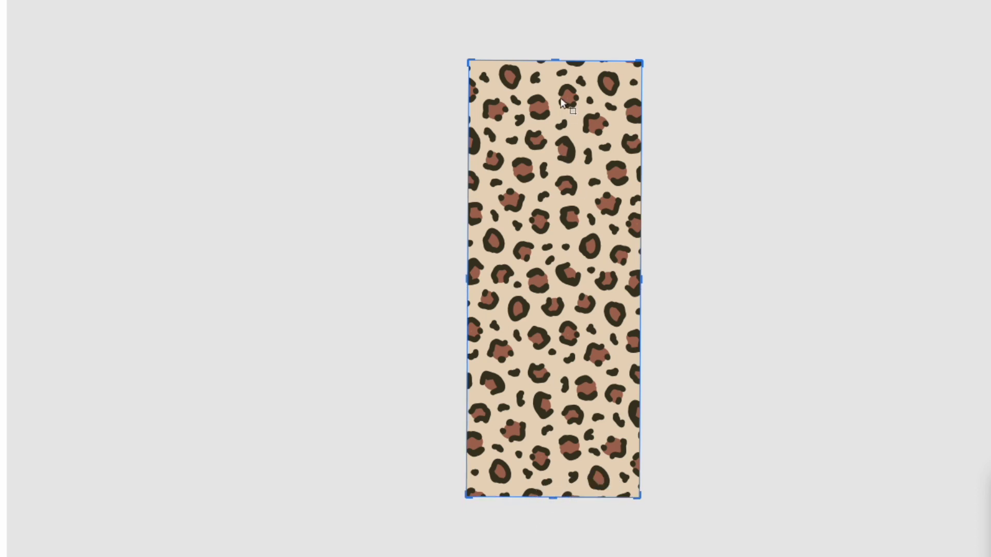
left_click_drag(556, 60, 556, 67)
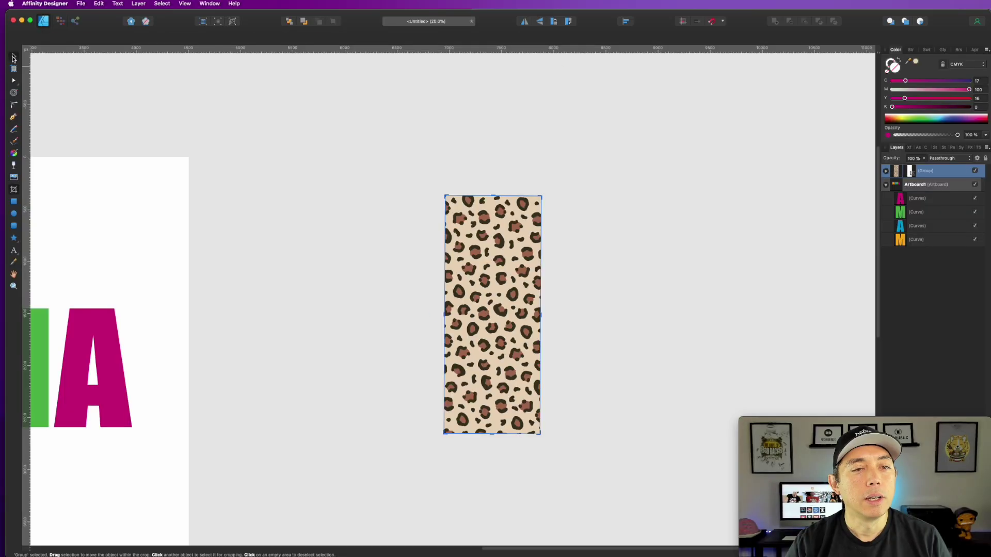
left_click(645, 37)
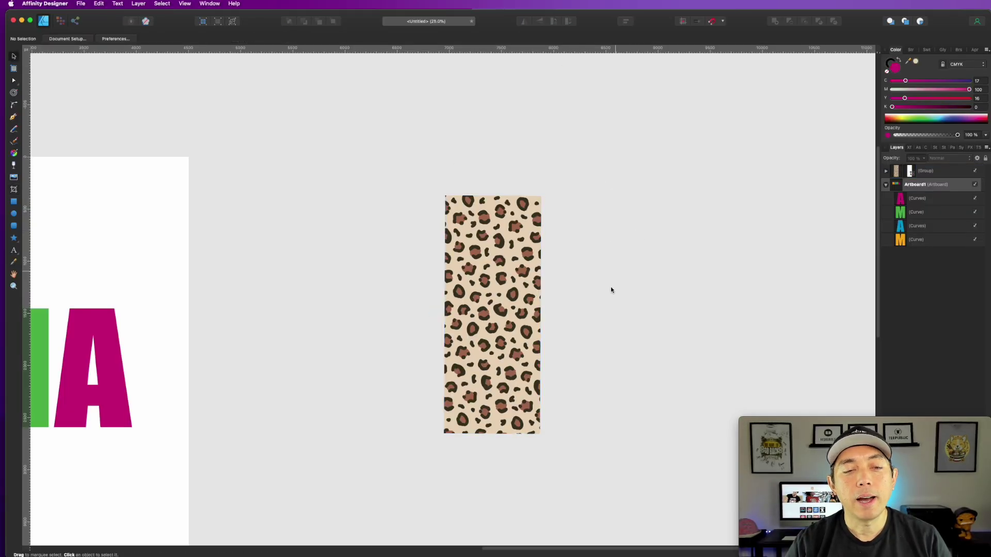
Pan to the MAMA letters, move the leopard strip onto them and duplicate it across.
key("space")
left_click_drag(598, 334, 849, 261)
left_click(754, 213)
left_click_drag(754, 213, 4, 256)
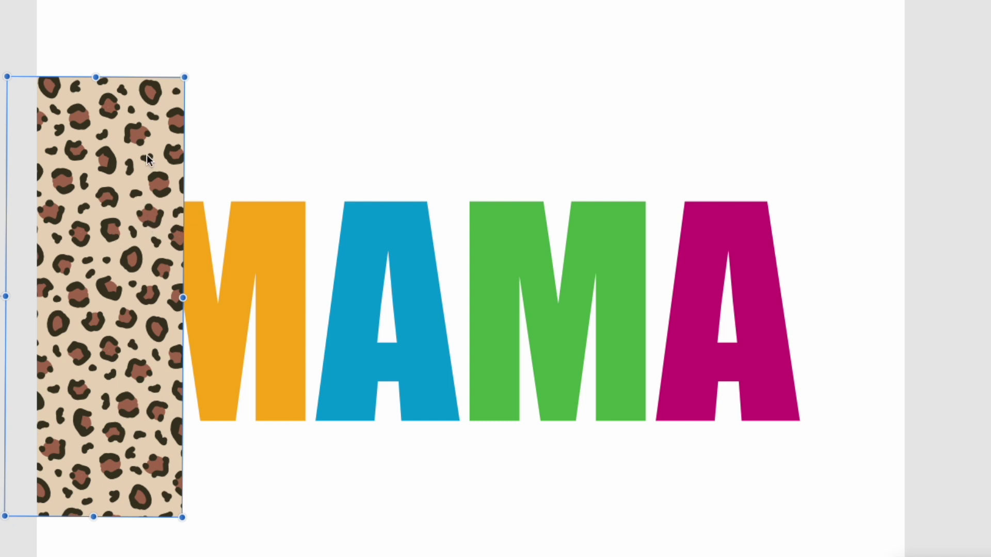
left_click_drag(146, 133, 718, 170)
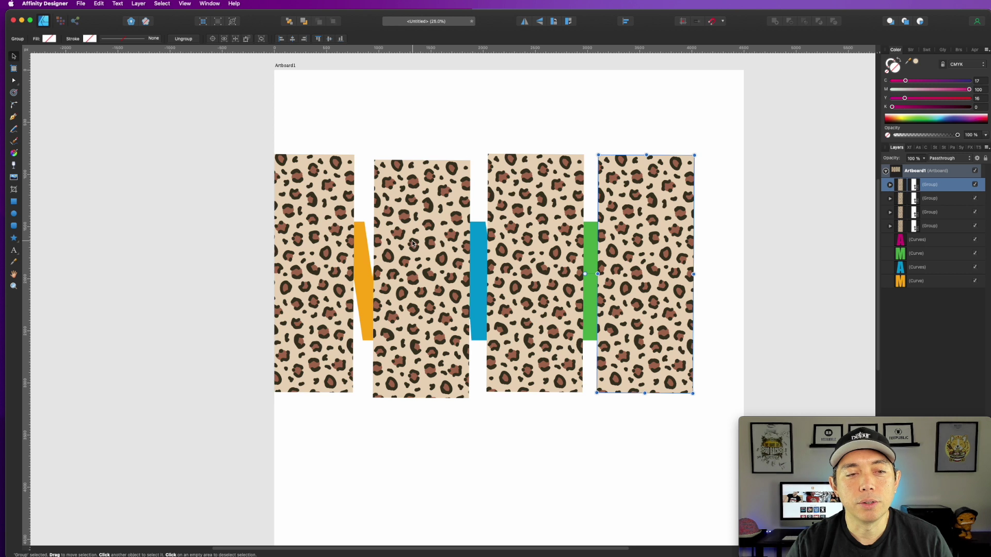
Move three of the leopard strip copies down below the MAMA letters.
left_click(362, 216)
left_click_drag(450, 229, 456, 455)
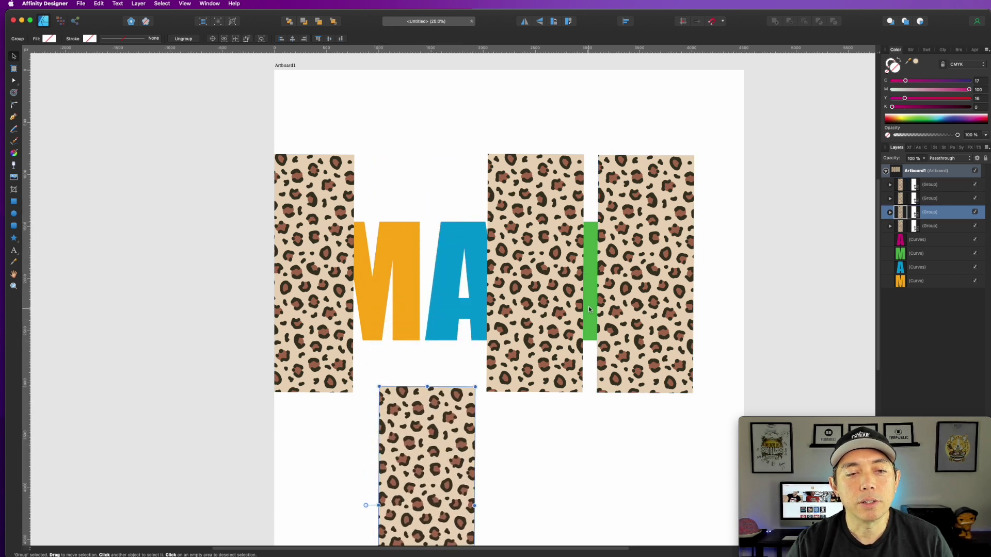
left_click_drag(543, 258, 550, 476)
left_click_drag(649, 303, 656, 523)
Line the first leopard strip up flush against the orange M's left edge.
left_click(332, 200)
mouse_move(332, 201)
left_mouse_down()
mouse_move(300, 199)
mouse_move(329, 198)
left_mouse_up()
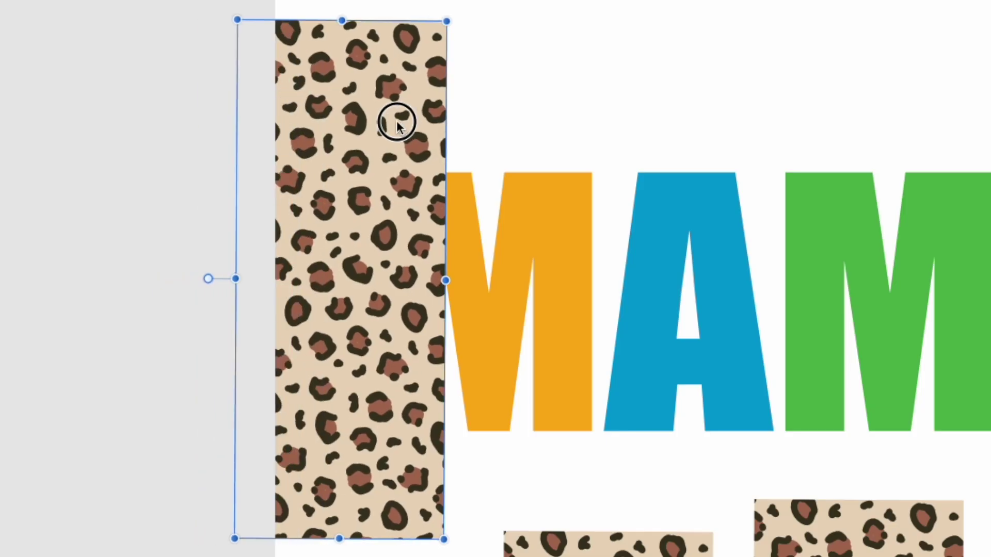
left_click_drag(396, 120, 327, 122)
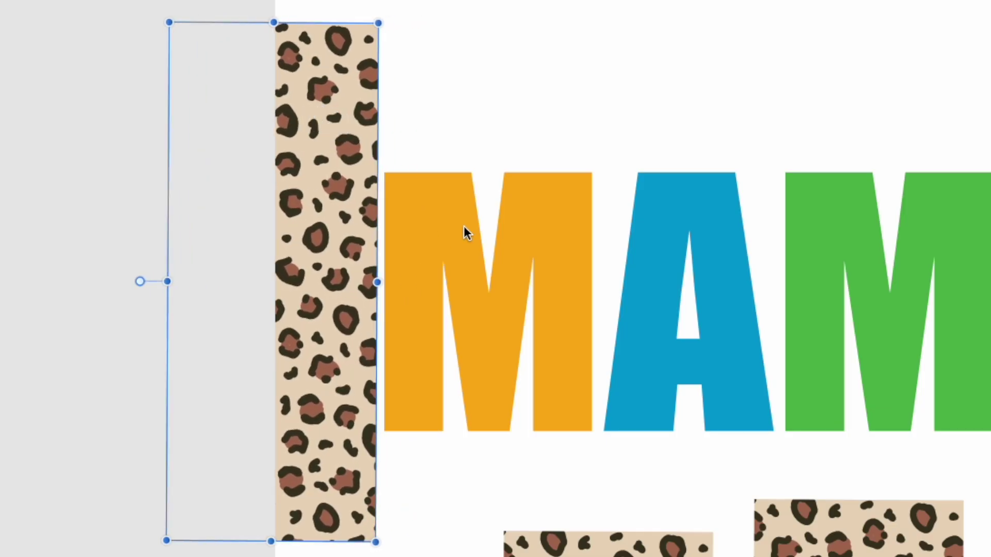
left_click_drag(344, 144, 412, 138)
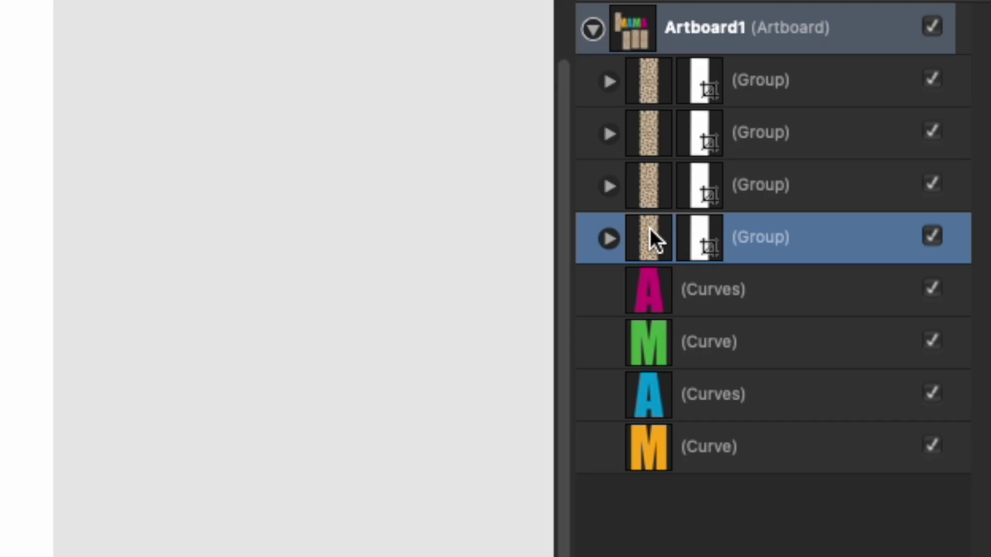
Clip the first leopard strip inside the orange M's curve layer.
left_click_drag(901, 223, 902, 285)
left_click_drag(652, 462, 652, 486)
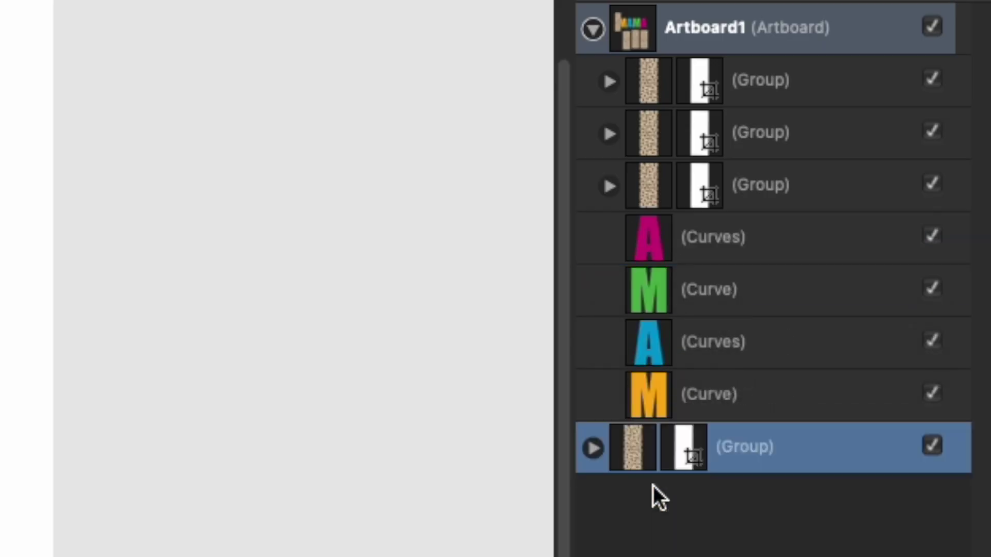
left_click_drag(634, 451, 751, 413)
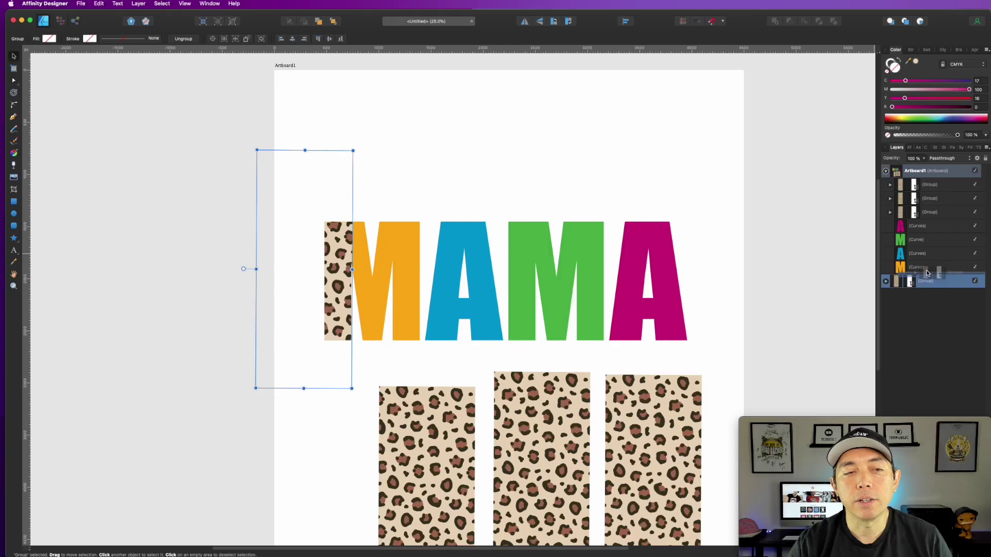
left_click_drag(928, 273, 927, 272)
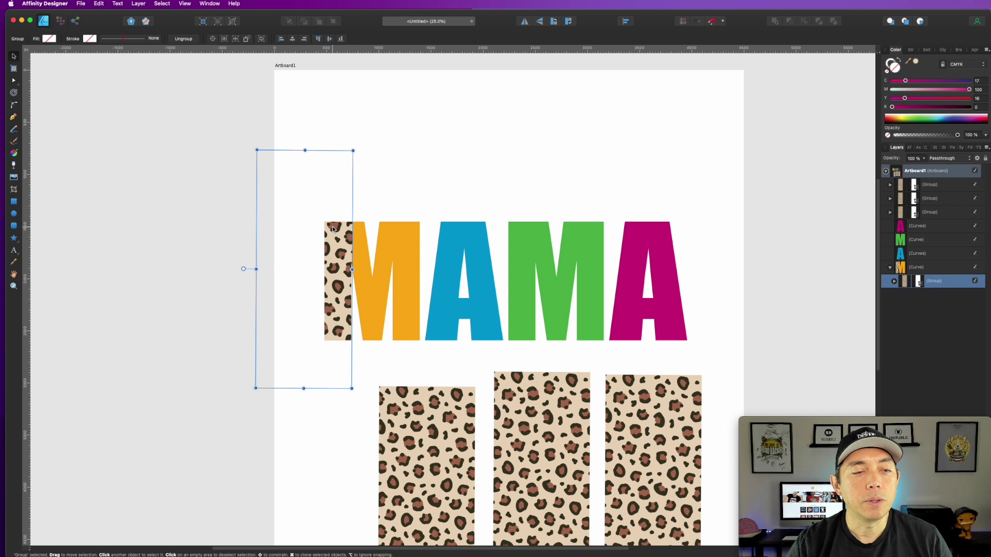
left_click(380, 192)
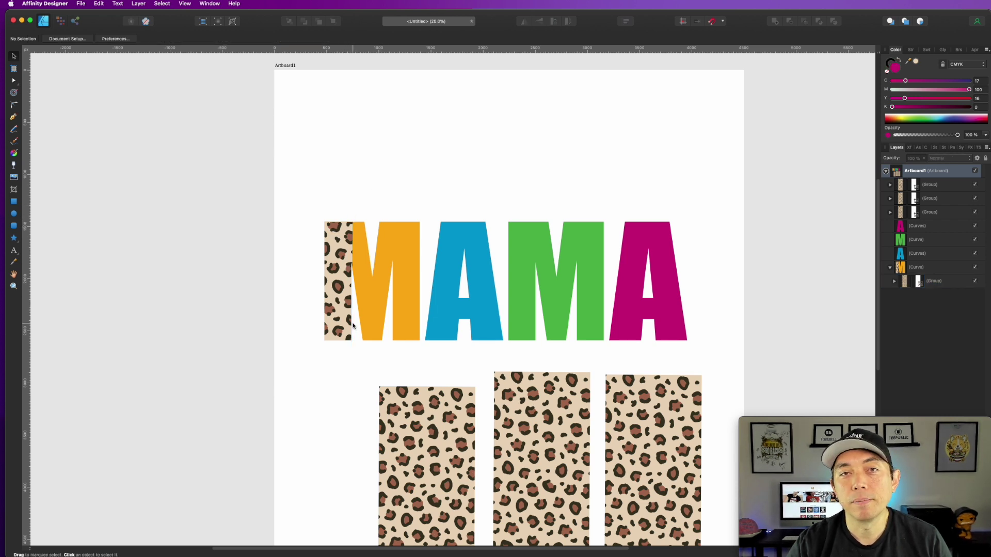
Clip the middle leopard strip inside the green M and position it over its left side.
left_click(553, 288)
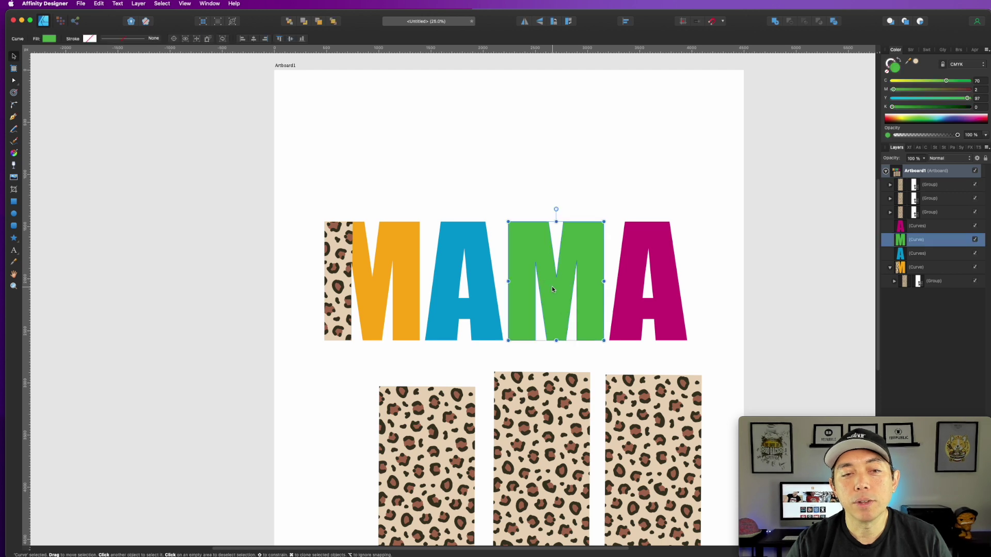
left_click(584, 375)
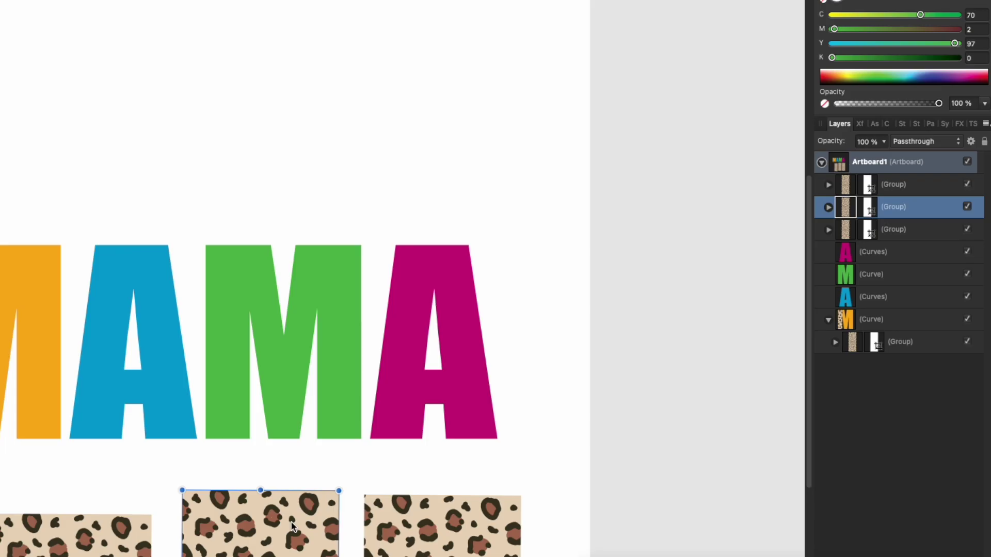
left_click_drag(902, 201, 897, 236)
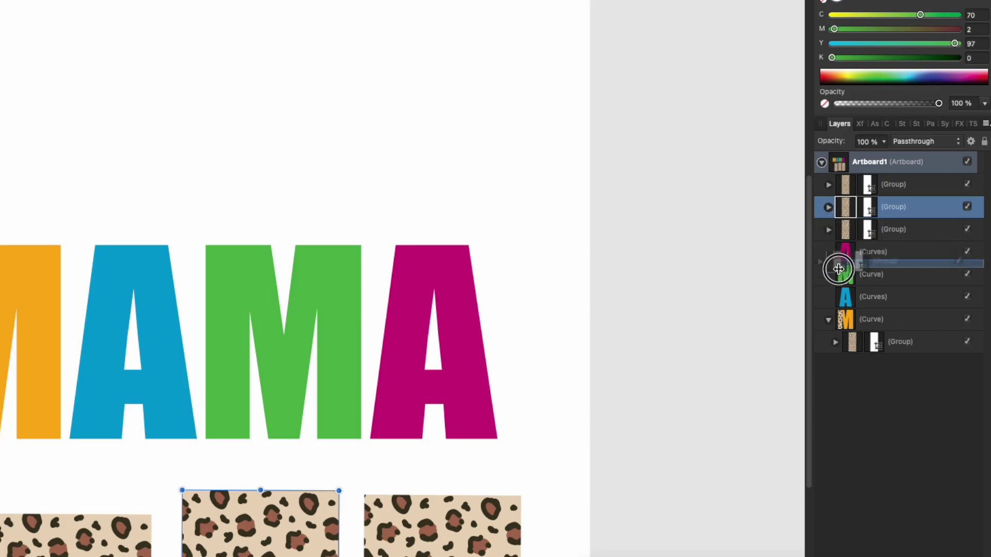
left_click_drag(839, 269, 906, 292)
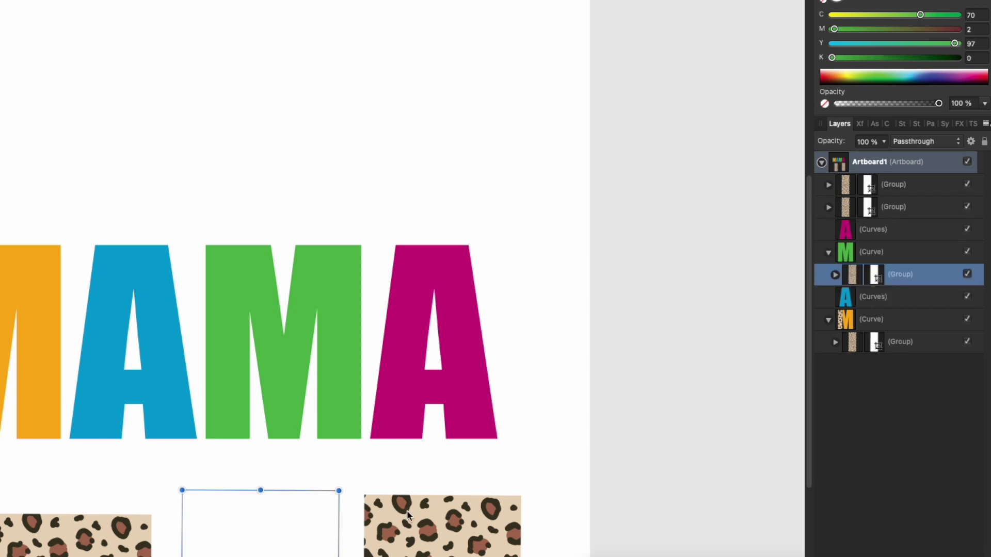
left_click_drag(294, 509, 206, 238)
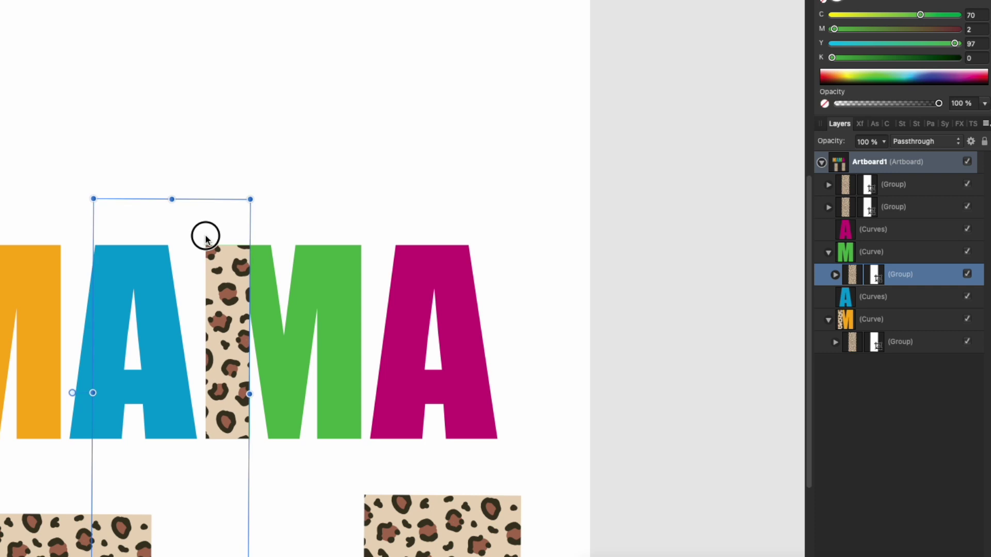
left_click(334, 152)
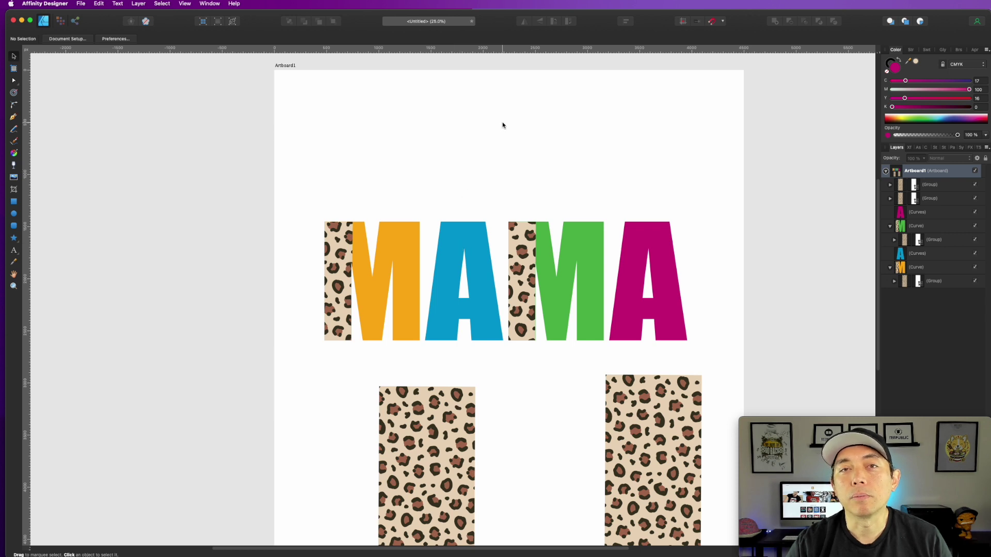
Move the leftmost spare strip over the blue A, rotate it to a slant, and clip it inside.
left_click(450, 414)
left_click_drag(450, 413, 432, 199)
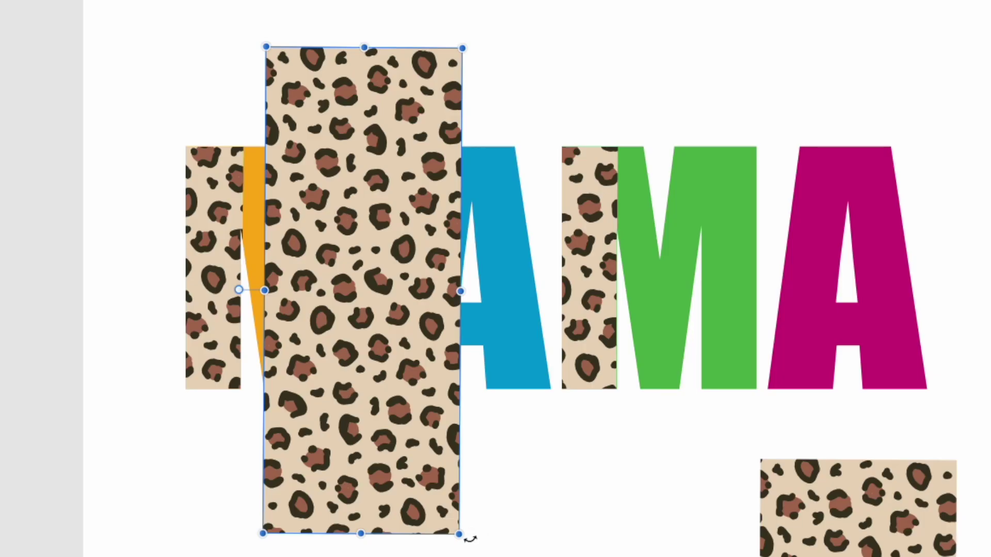
left_click_drag(469, 539, 289, 81)
left_click_drag(385, 236, 388, 231)
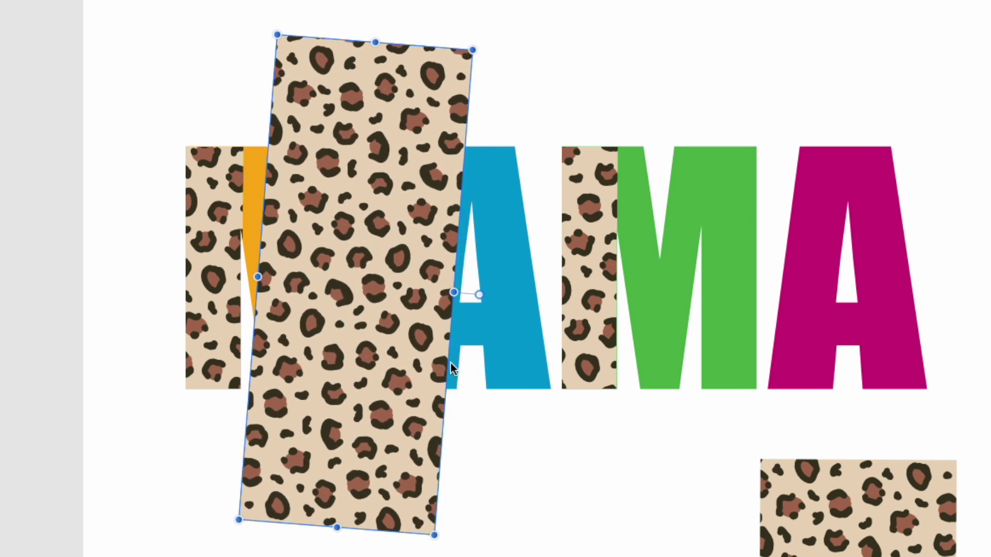
left_click_drag(419, 346, 426, 344)
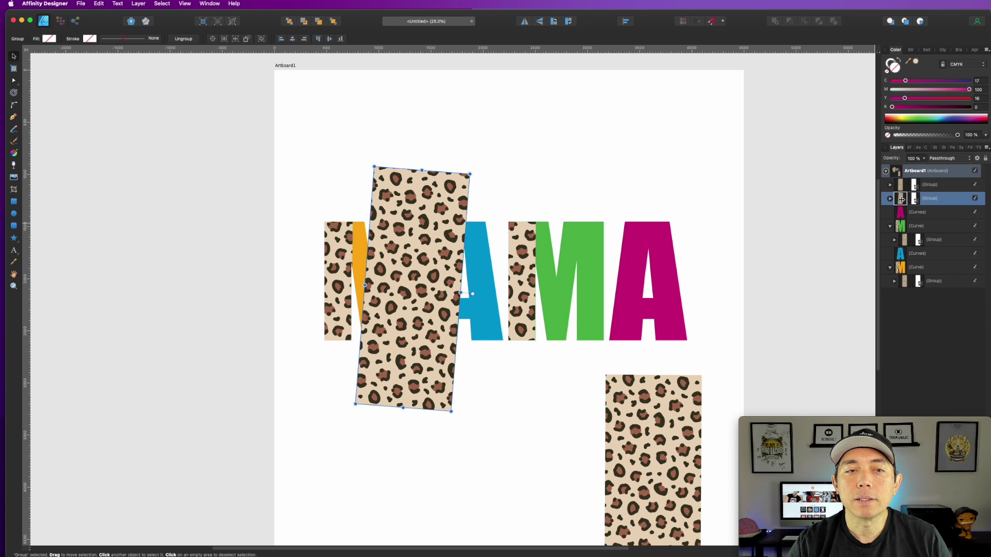
left_click_drag(901, 200, 929, 261)
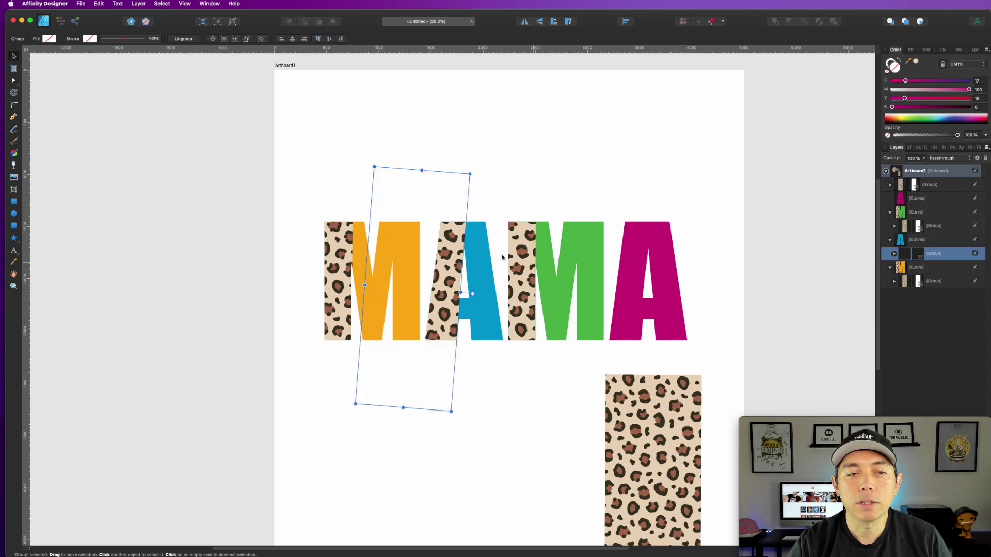
Rotate the last spare strip to match the pink A's slant and clip it inside that letter.
left_click(653, 398)
left_click_drag(665, 423, 616, 291)
left_click_drag(655, 486, 644, 486)
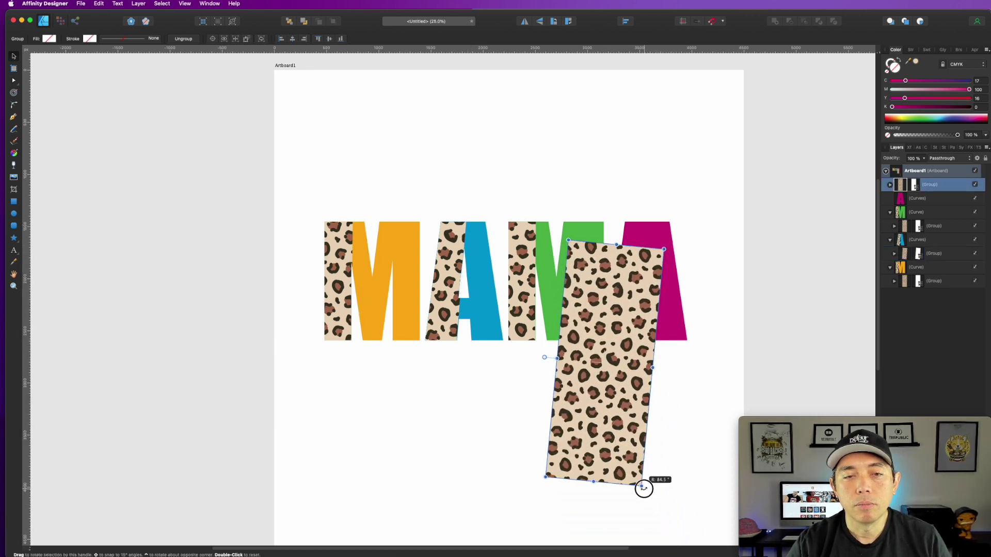
left_click_drag(605, 398, 605, 347)
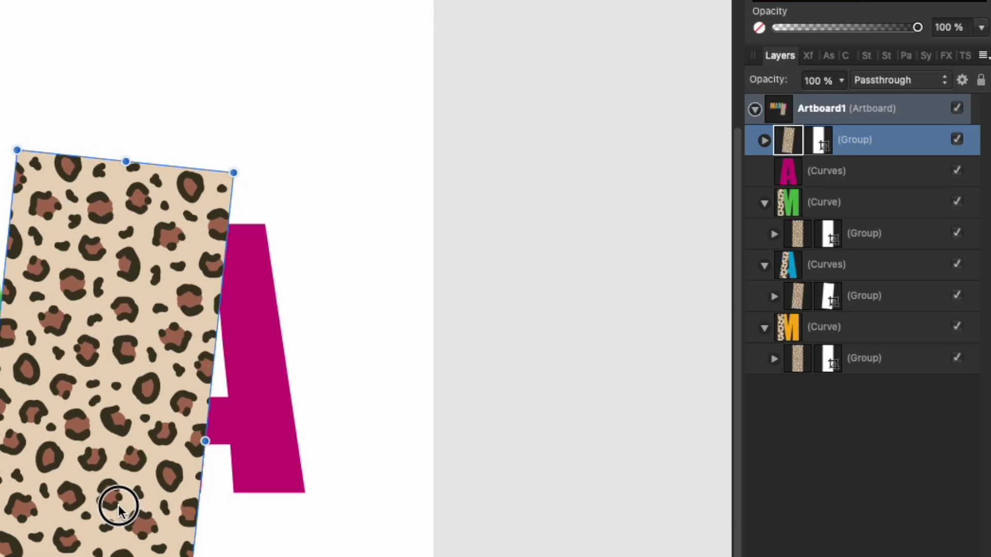
left_click_drag(118, 508, 119, 511)
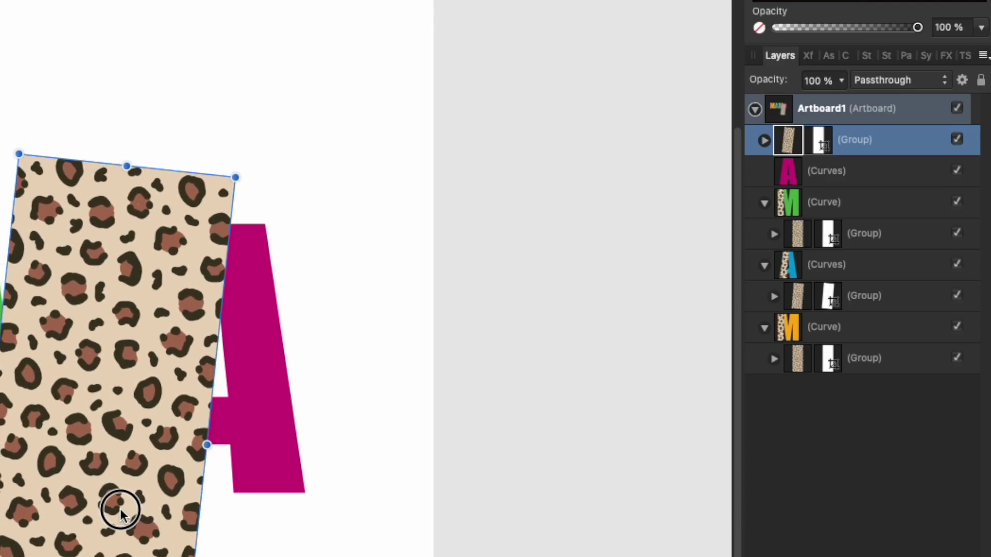
left_click_drag(786, 141, 848, 185)
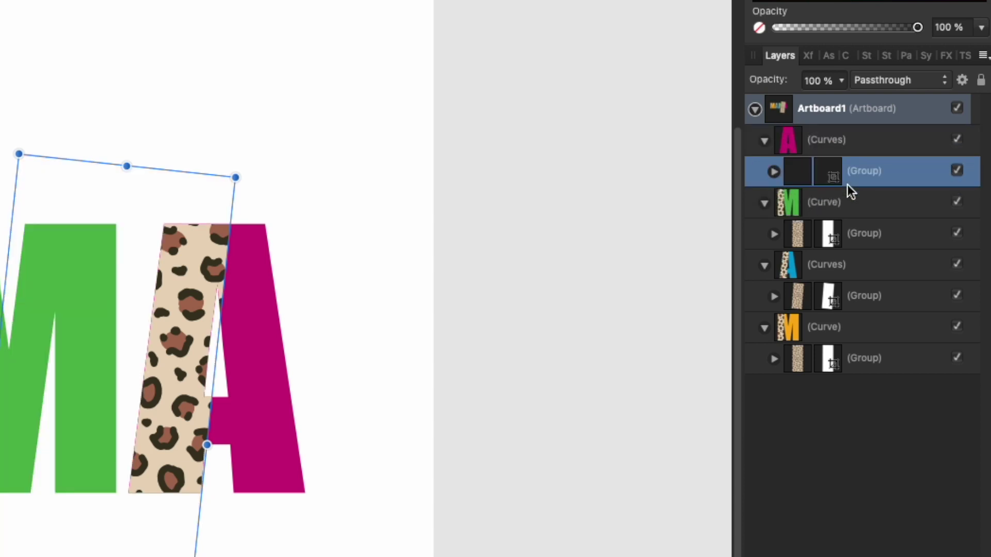
left_click(159, 33)
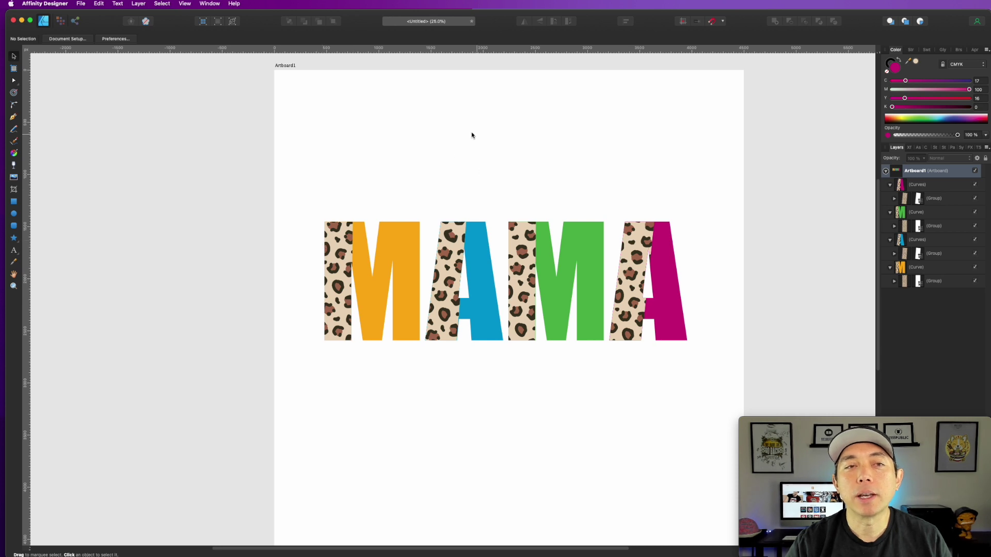
Add artistic text above MAMA, replacing the typed 'FROUD' with lowercase 'proud'.
left_click(14, 252)
left_click(454, 181)
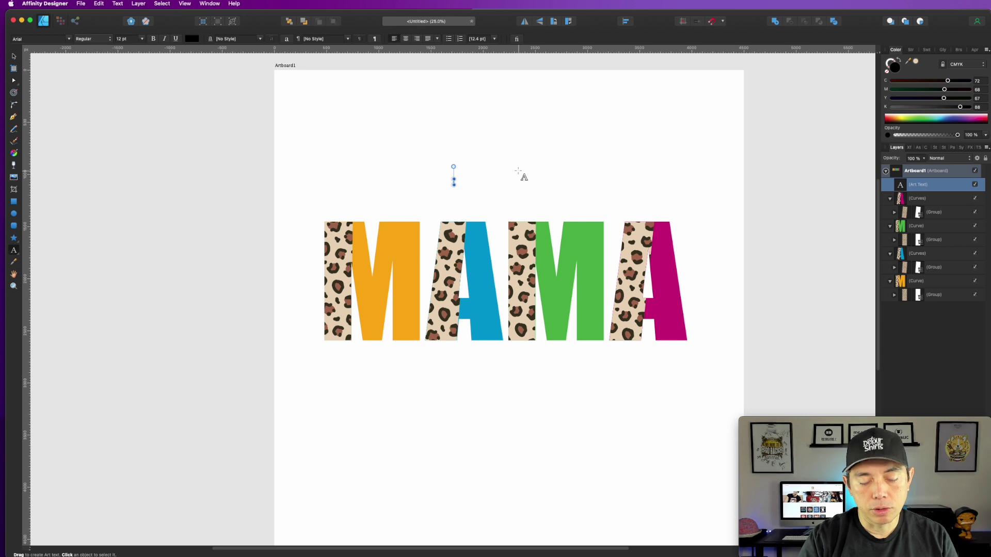
type("FR")
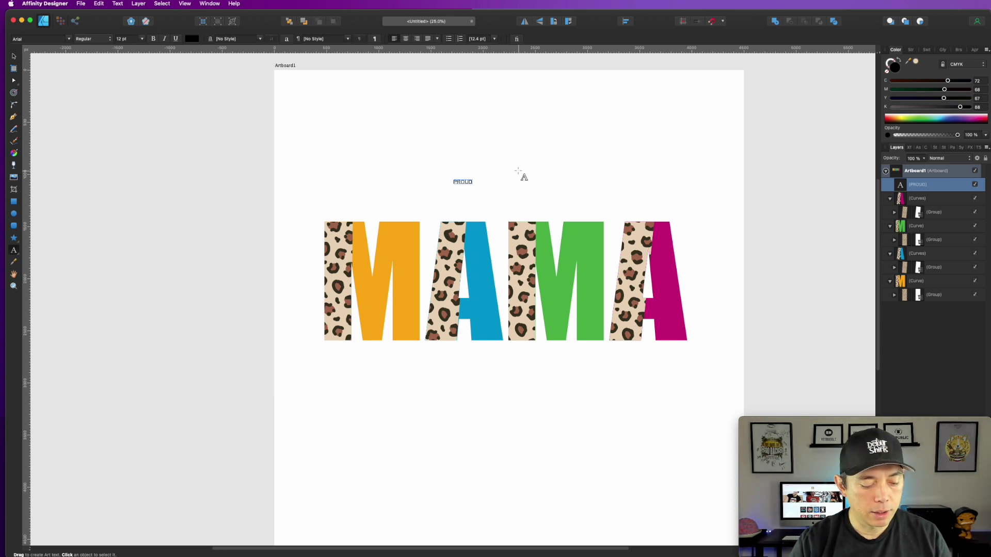
type("OUD")
key("super+a")
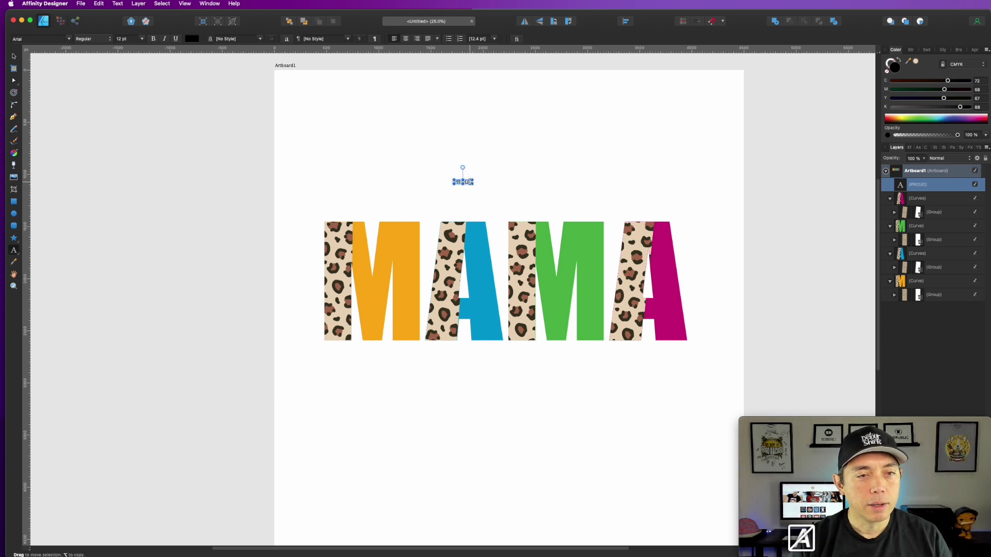
key("BackSpace")
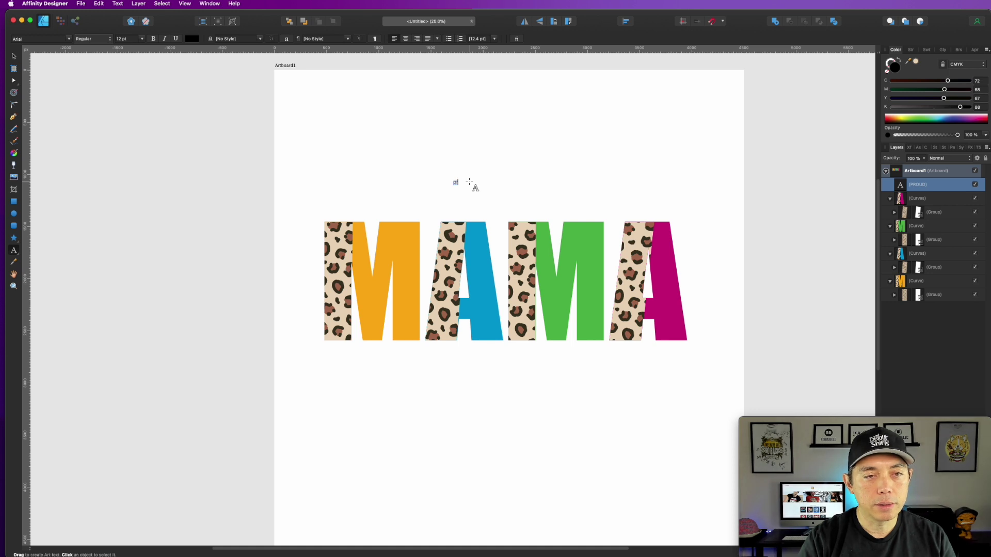
type("prou")
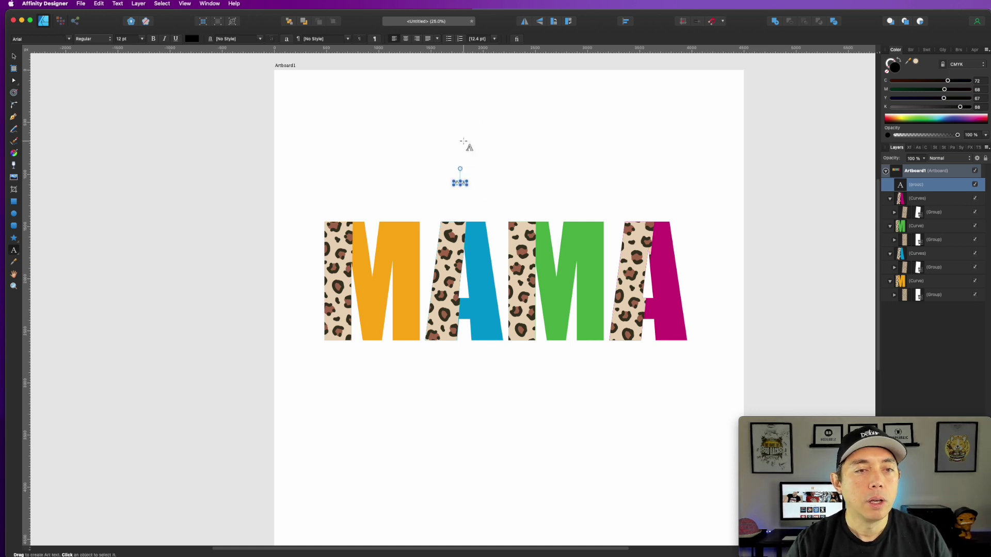
type("d")
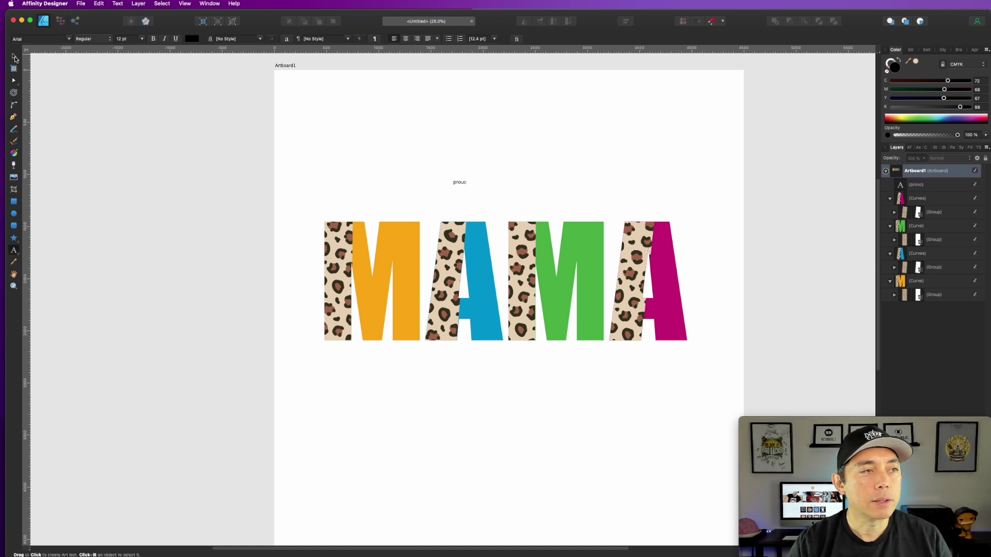
Enlarge the 'proud' text to about 122.5 pt and correct its typo.
left_click(14, 55)
left_click(463, 157)
left_click(457, 183)
left_click_drag(467, 184, 594, 193)
double_click(556, 191)
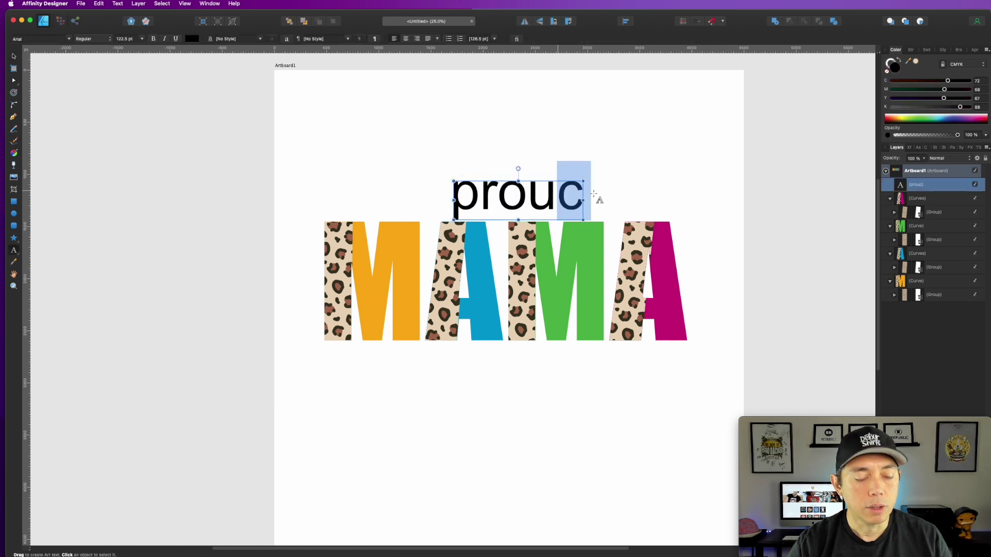
type("d")
key("super+a")
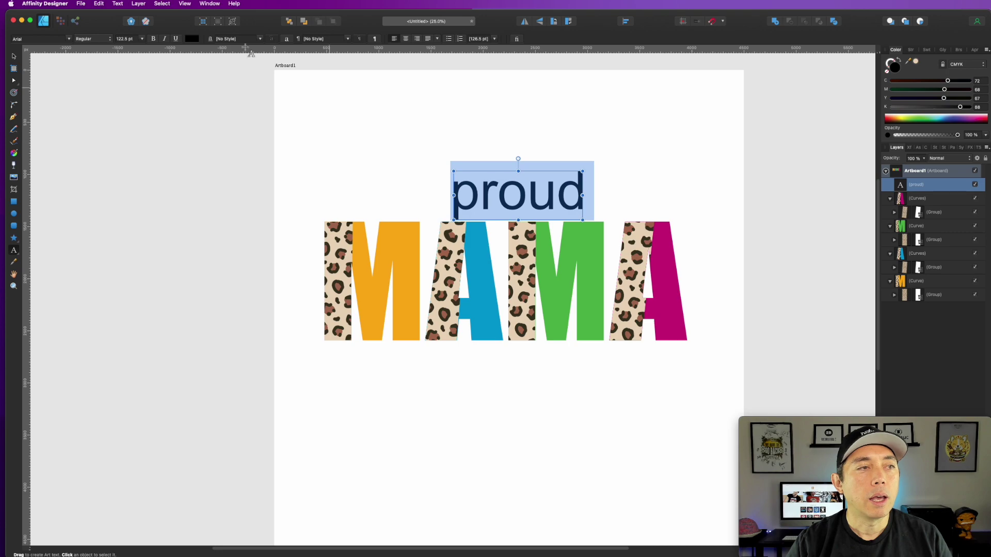
left_click(70, 39)
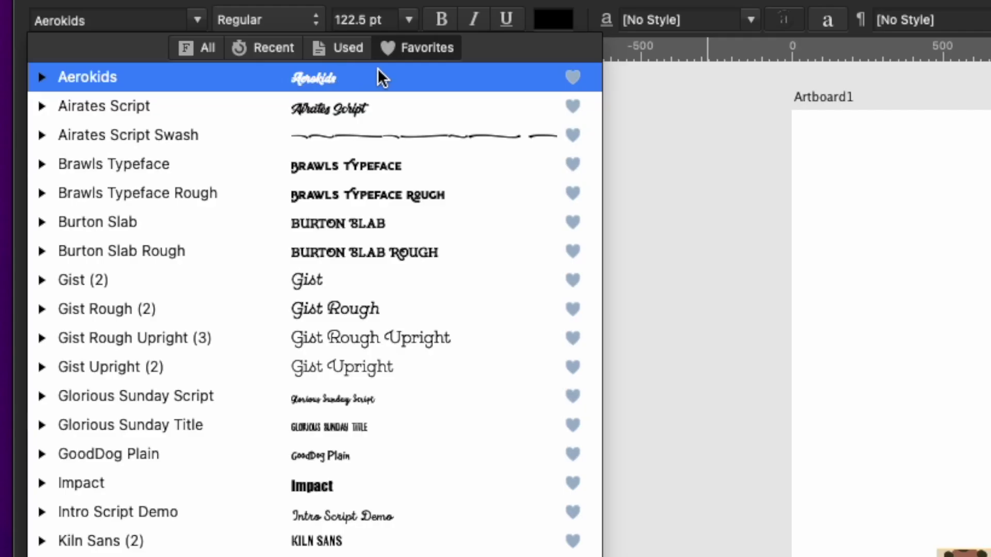
Set 'proud' in Intro Script Demo, scale it to 243.7 pt, and lower it onto MAMA.
left_click(392, 519)
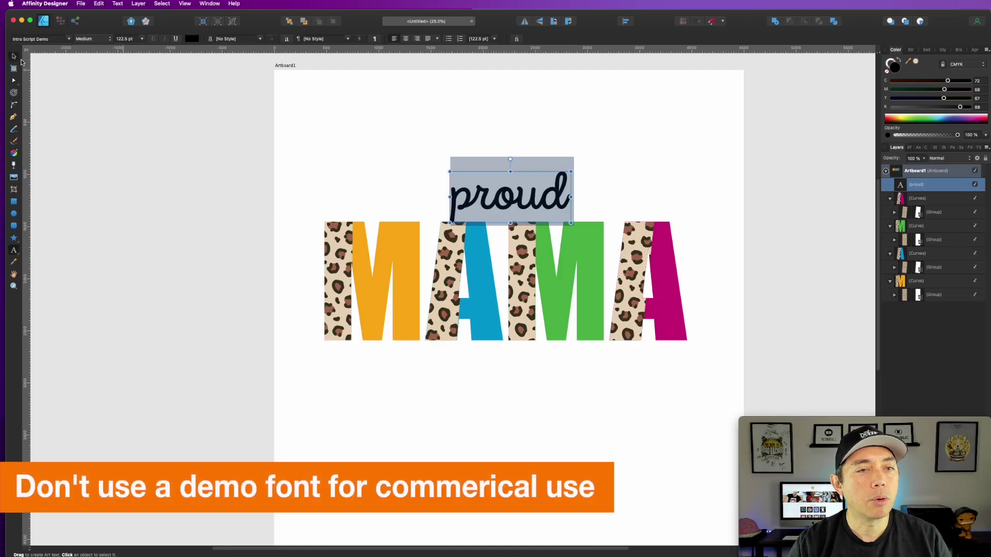
left_click(13, 59)
left_click_drag(571, 172, 691, 120)
left_click_drag(664, 171, 602, 187)
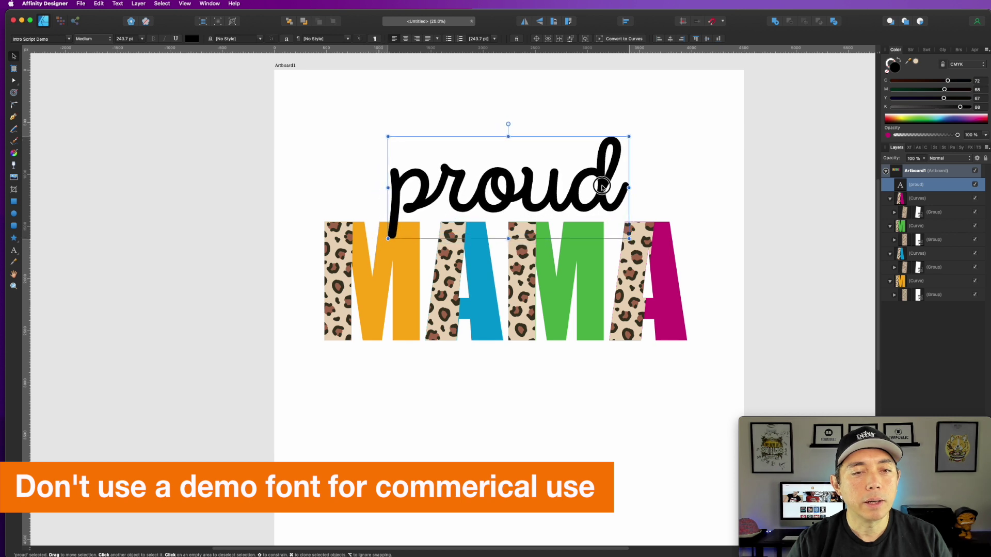
left_click(694, 152)
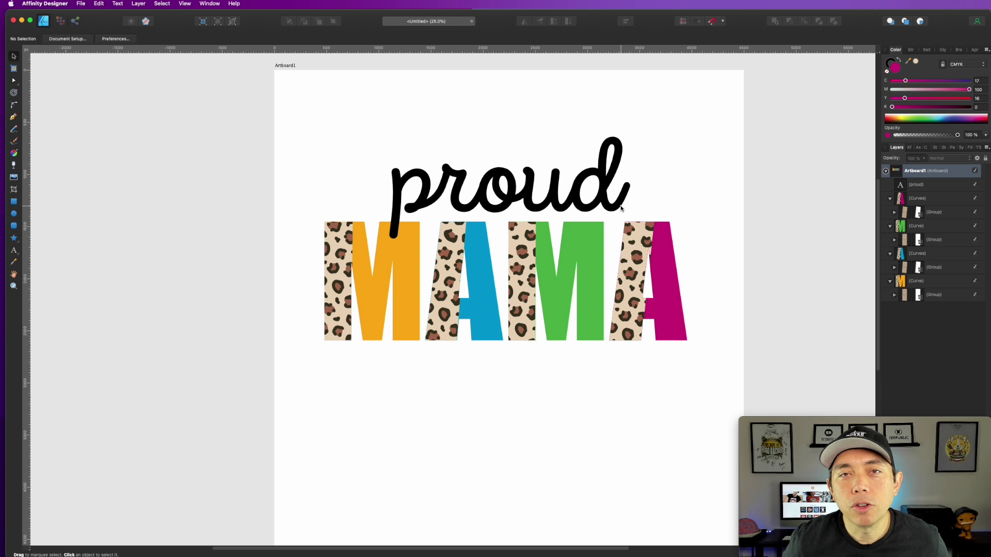
Retype the script word as 'groovy' and recentre it above the MAMA letters.
double_click(588, 165)
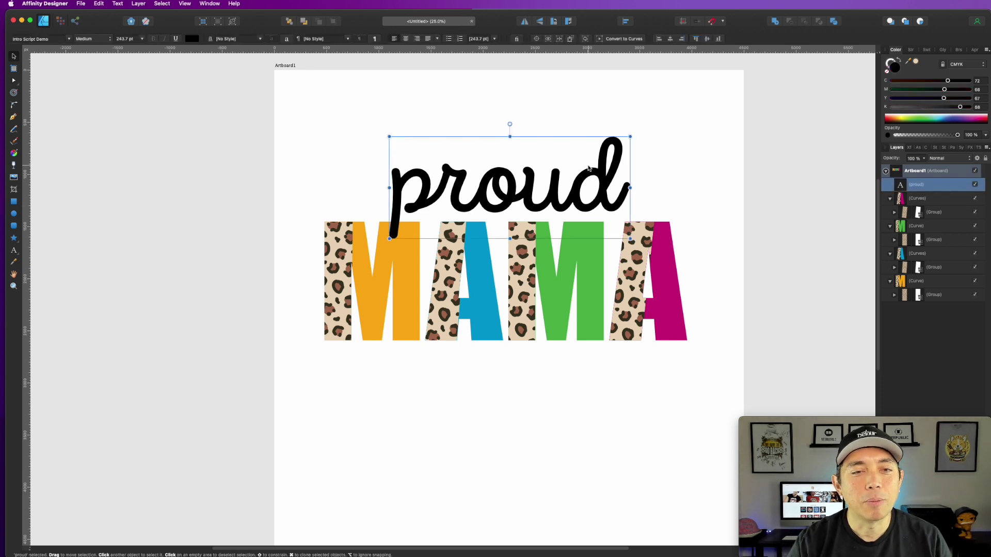
type("groo")
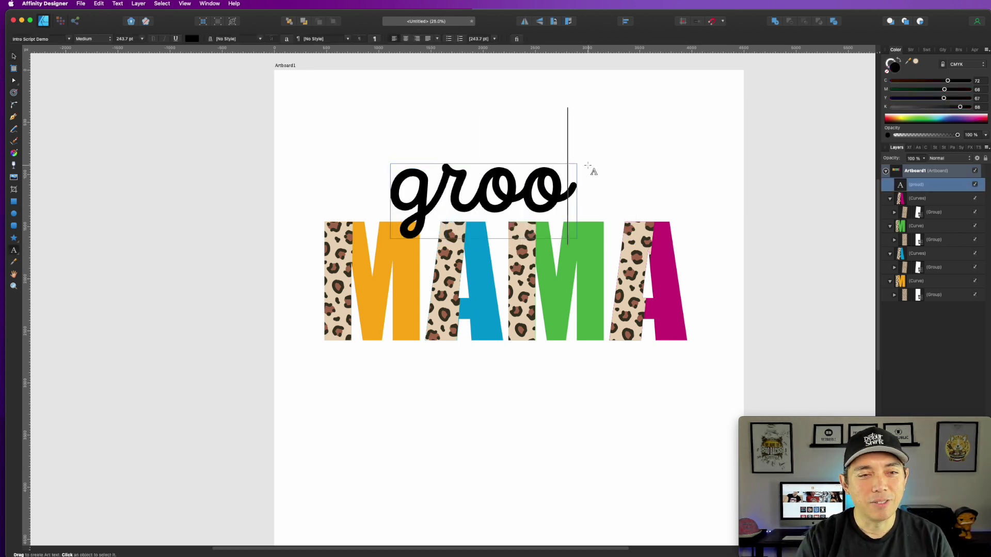
type("vy")
key("Escape")
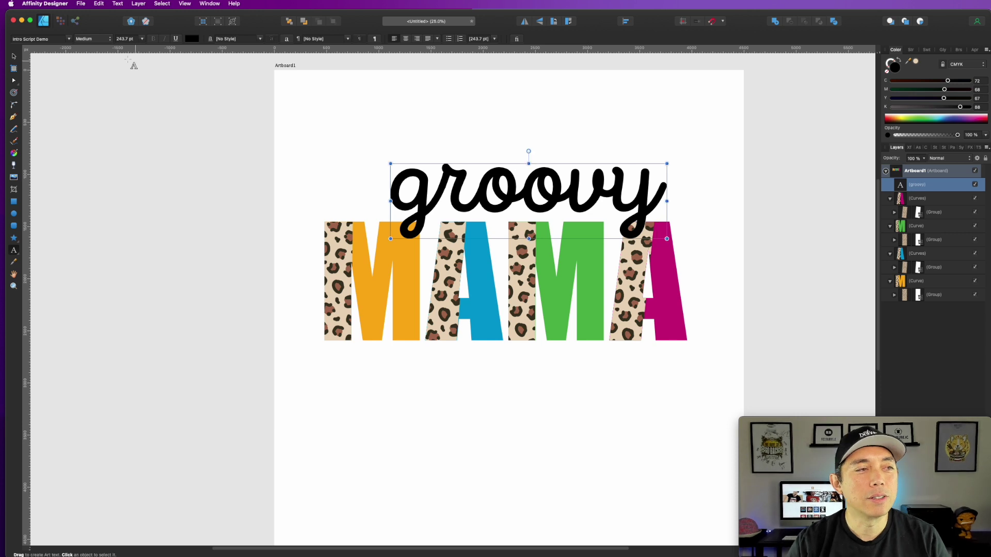
left_click(14, 56)
left_click_drag(555, 188, 532, 171)
left_click(589, 113)
left_click(531, 165)
left_click(423, 132)
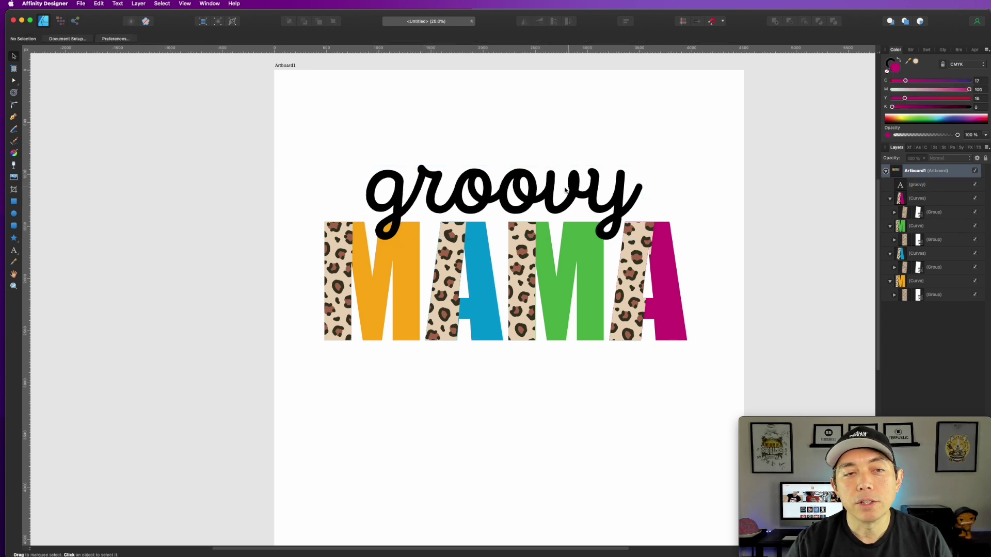
Fill the artboard background with black by setting K to 100.
left_click(279, 62)
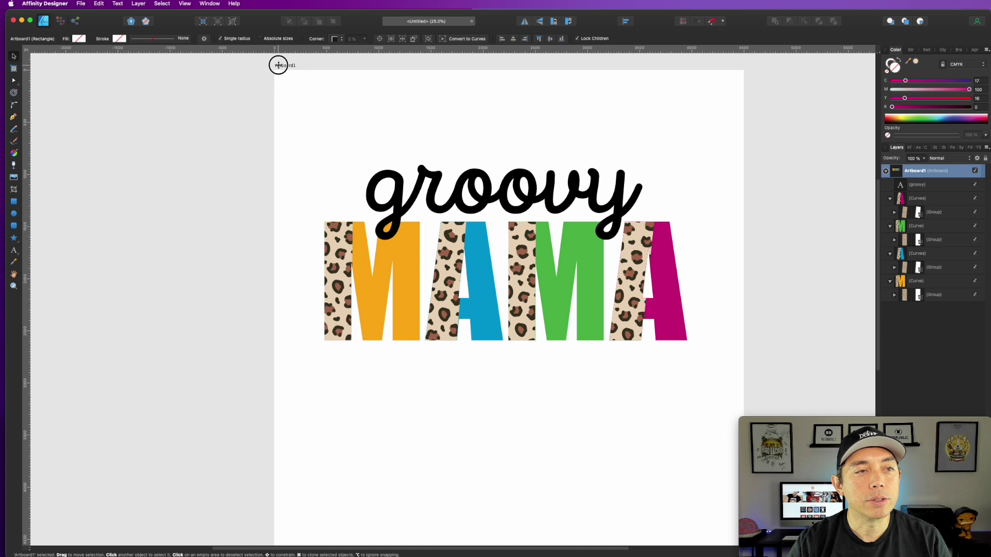
left_click(970, 83)
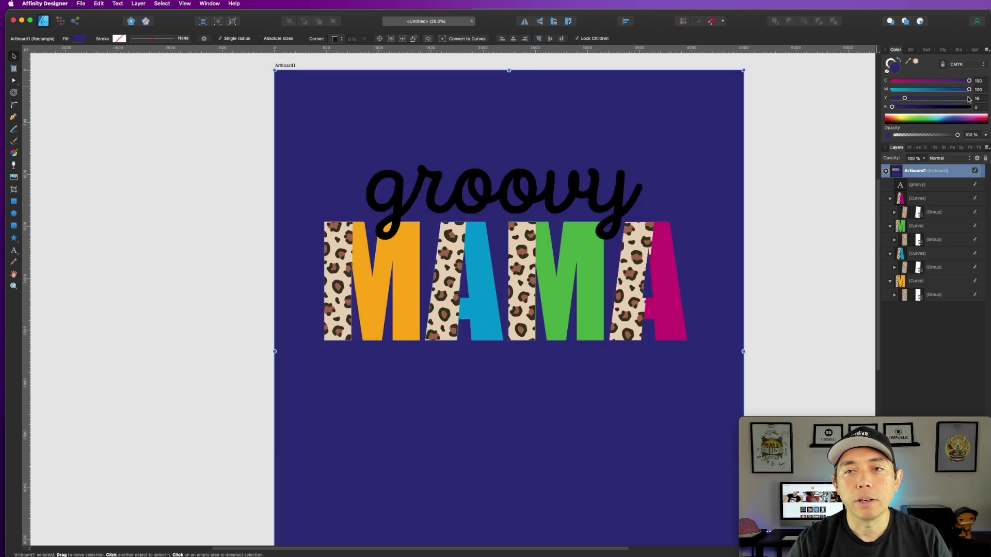
left_click(970, 107)
Turn the 'groovy' text white by setting all CMYK values to 0.
left_click(573, 187)
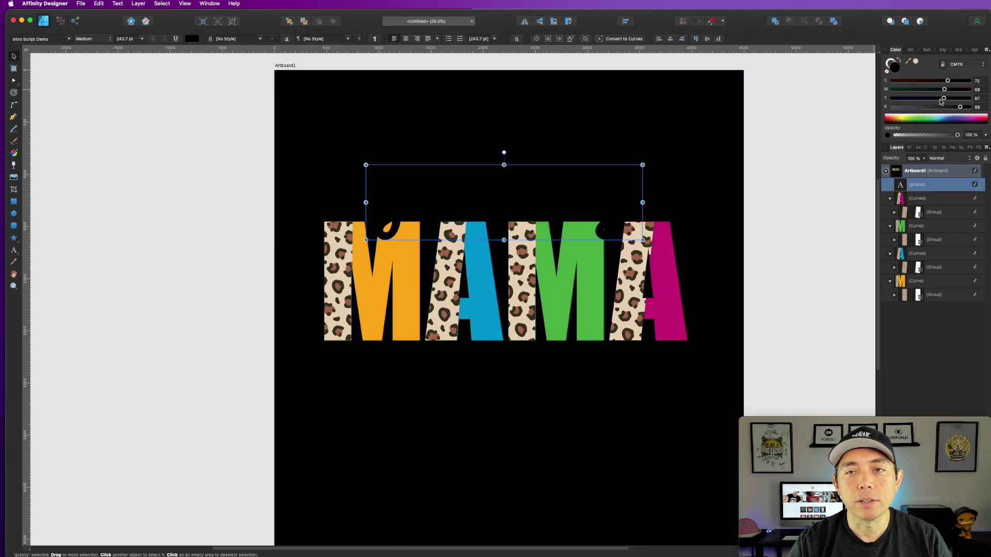
left_click(891, 107)
left_click(892, 98)
left_click(891, 89)
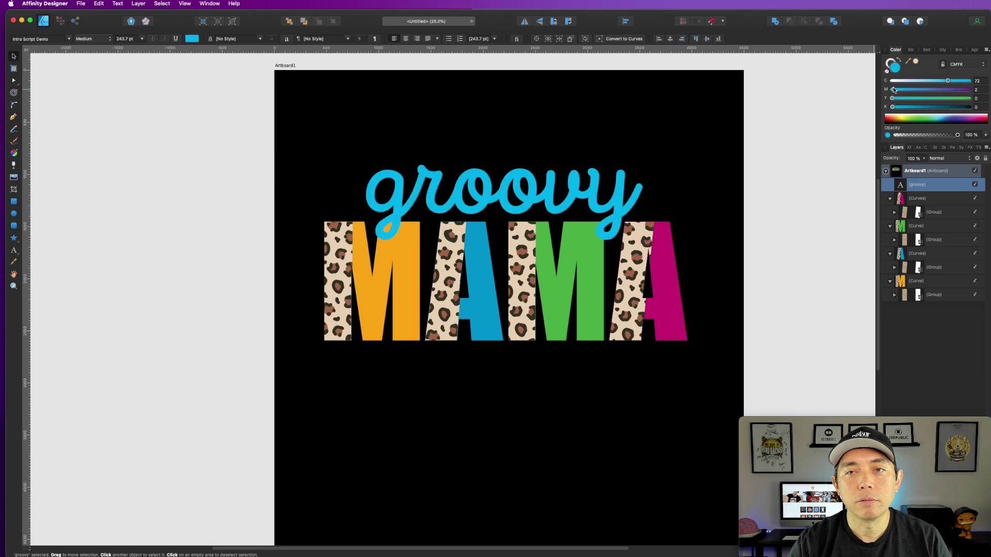
left_click(893, 81)
left_click(745, 192)
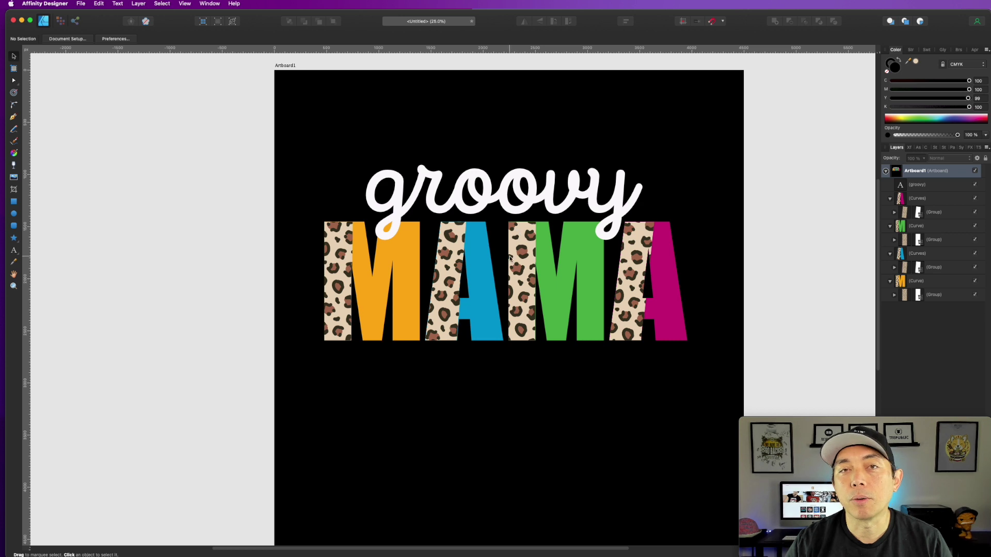
left_click(523, 230)
key("t")
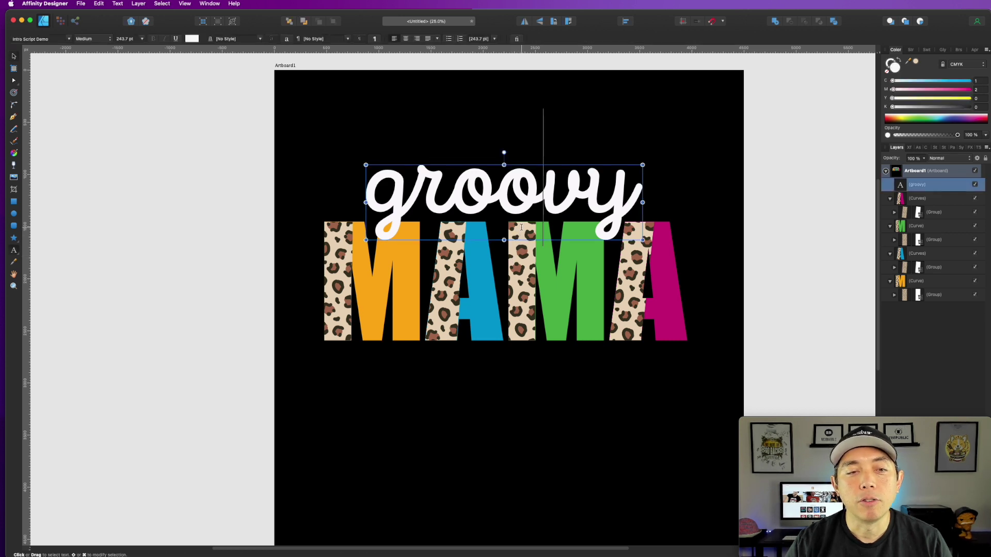
left_click(15, 57)
left_click(330, 273)
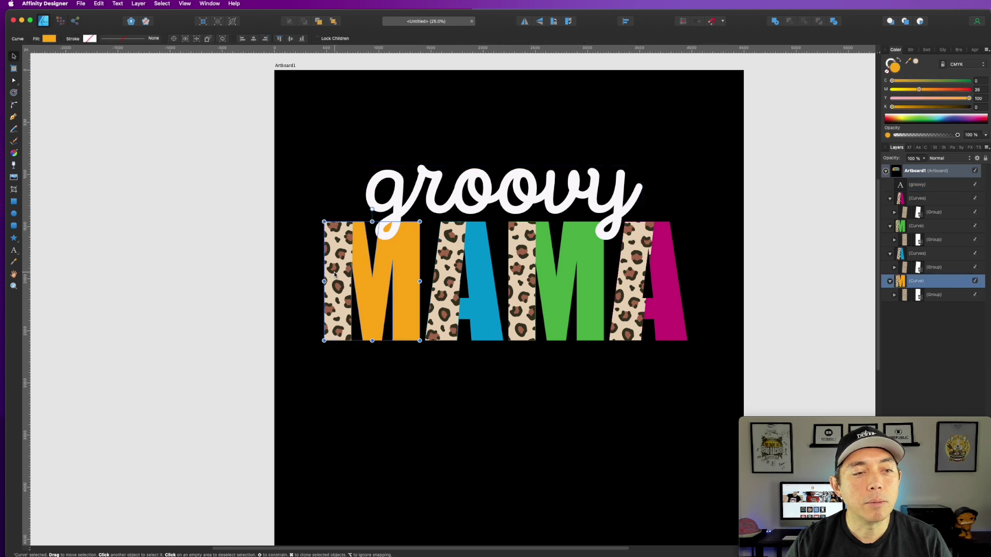
double_click(333, 272)
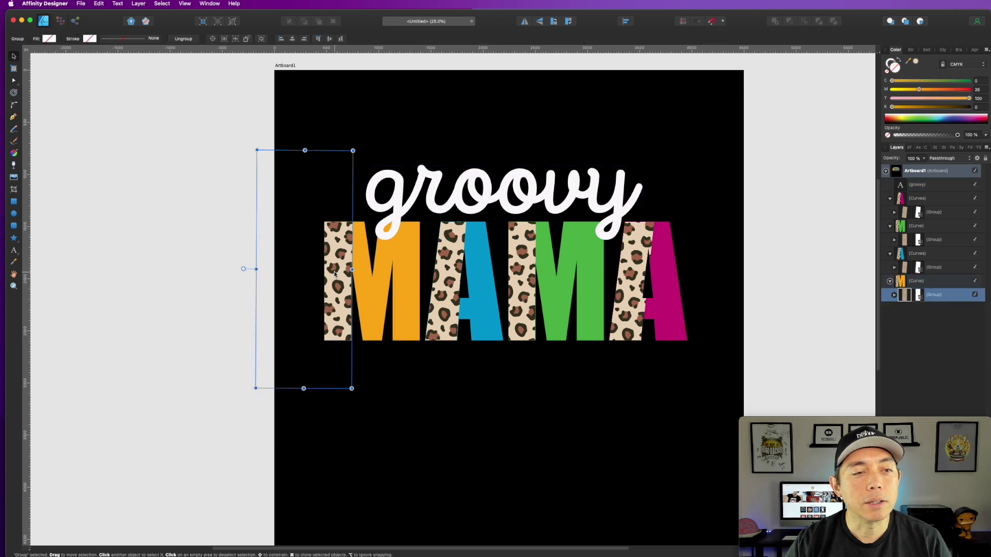
left_click(893, 296)
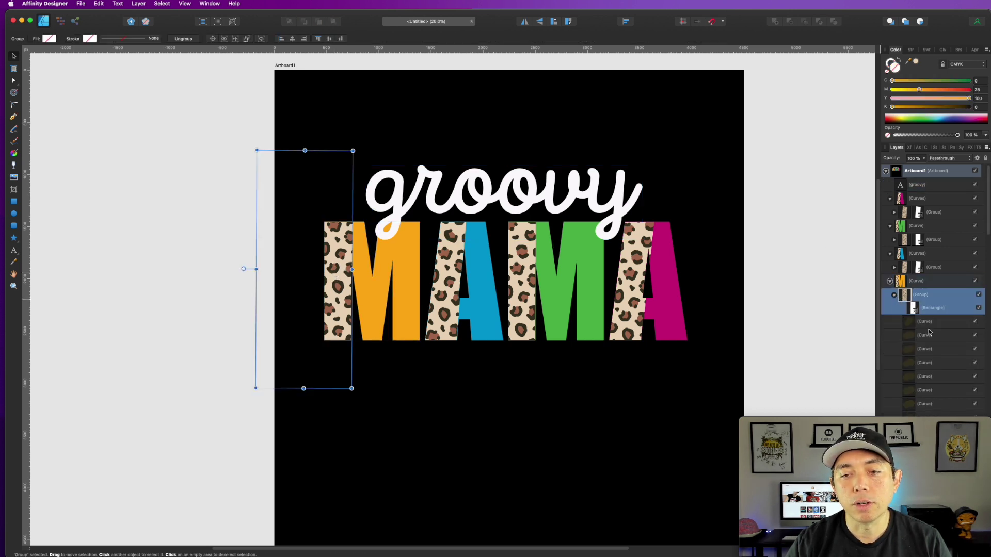
scroll(929, 330, "down", 5)
scroll(929, 331, "down", 10)
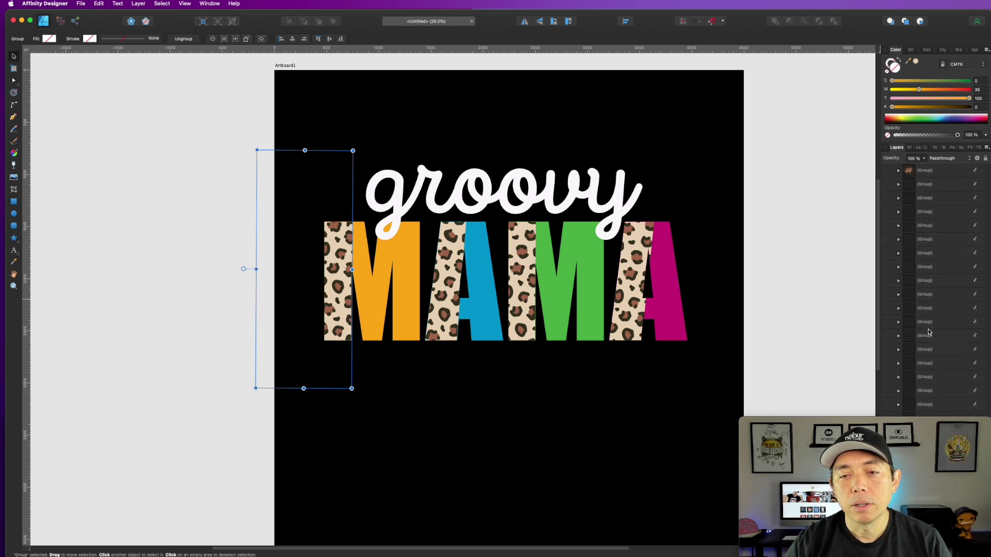
left_click_drag(872, 421, 726, 415)
left_click(933, 536)
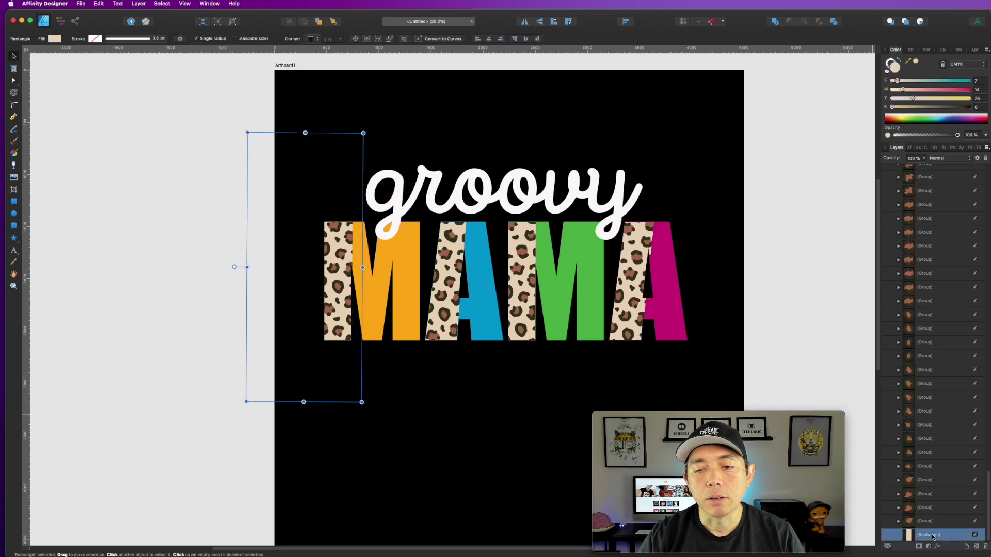
mouse_move(892, 81)
left_mouse_down()
mouse_move(964, 82)
mouse_move(938, 81)
mouse_move(986, 97)
mouse_move(892, 81)
left_mouse_up()
mouse_move(971, 90)
left_mouse_down()
mouse_move(891, 98)
mouse_move(959, 89)
left_mouse_up()
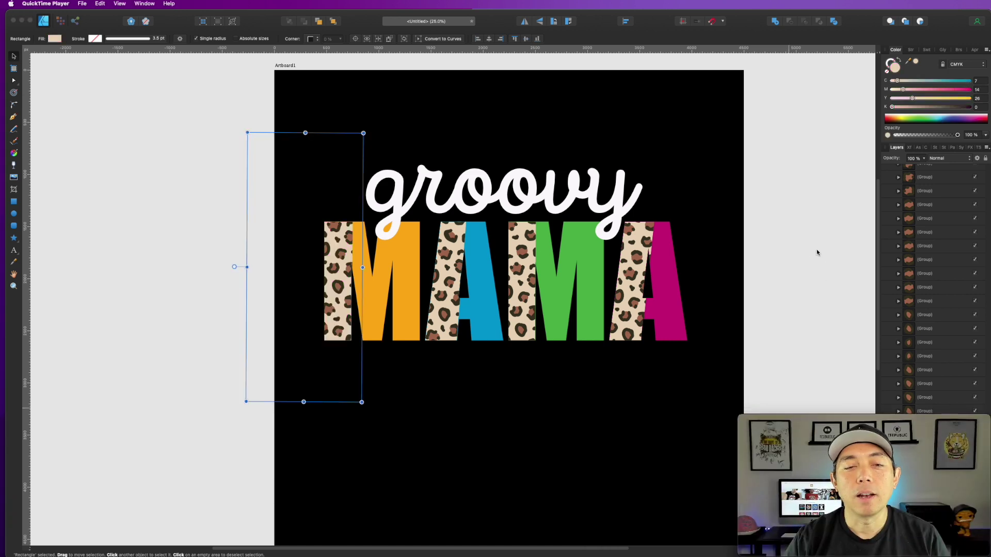
left_click(817, 253)
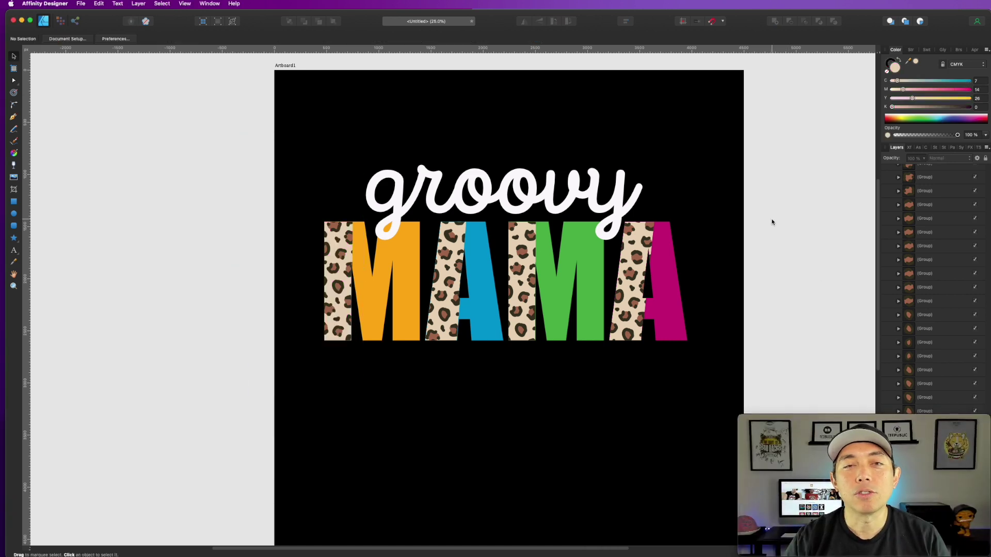